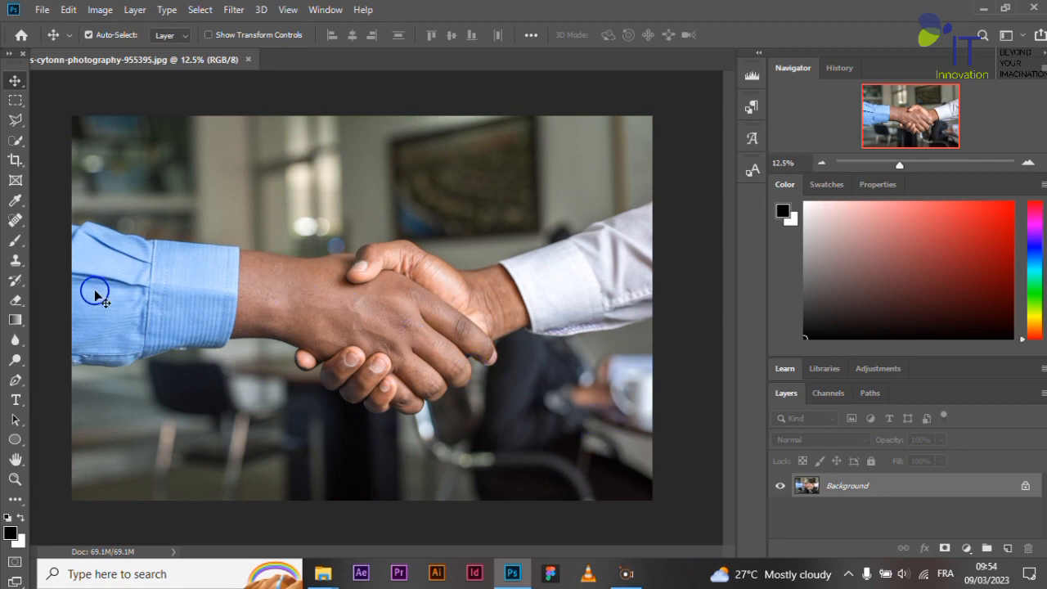
Start a Polygonal Lasso selection at the blue sleeve's lower corner on the photo's left edge
{"action": "left_click", "coordinate": [13, 120]}
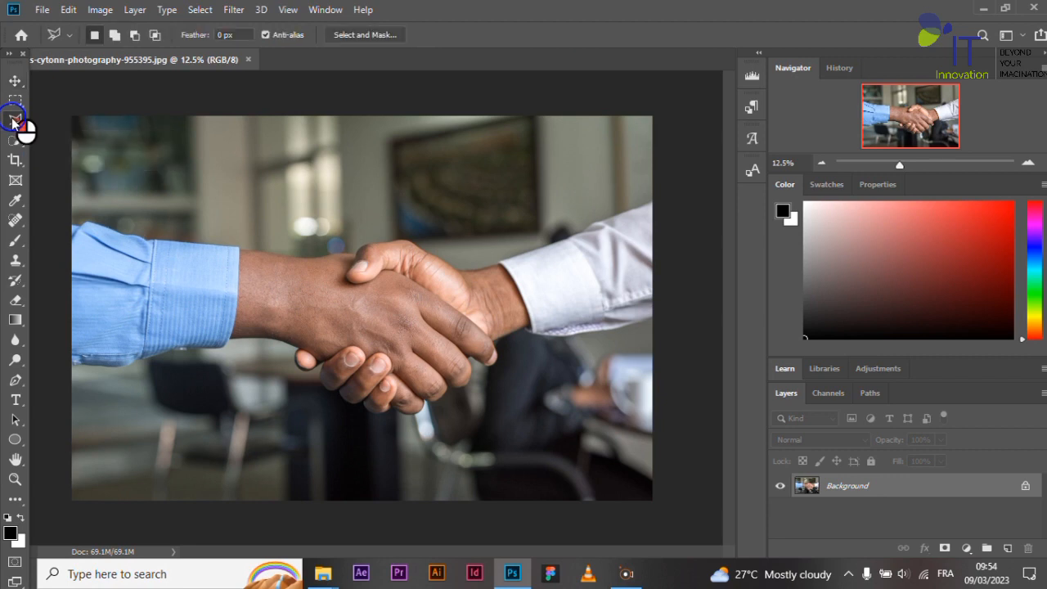
{"action": "left_click", "coordinate": [13, 121]}
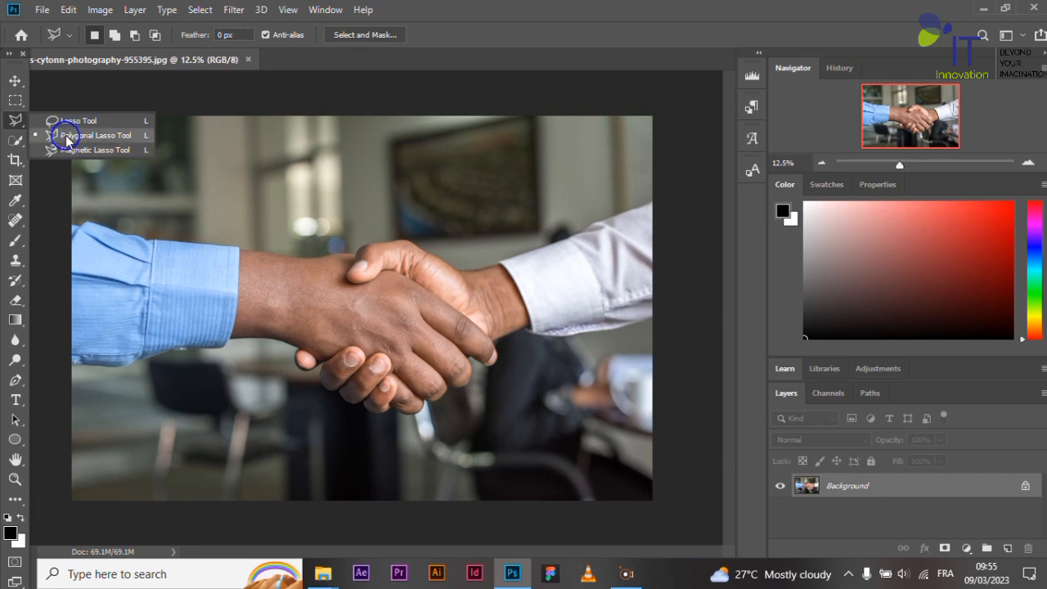
{"action": "left_click", "coordinate": [66, 137]}
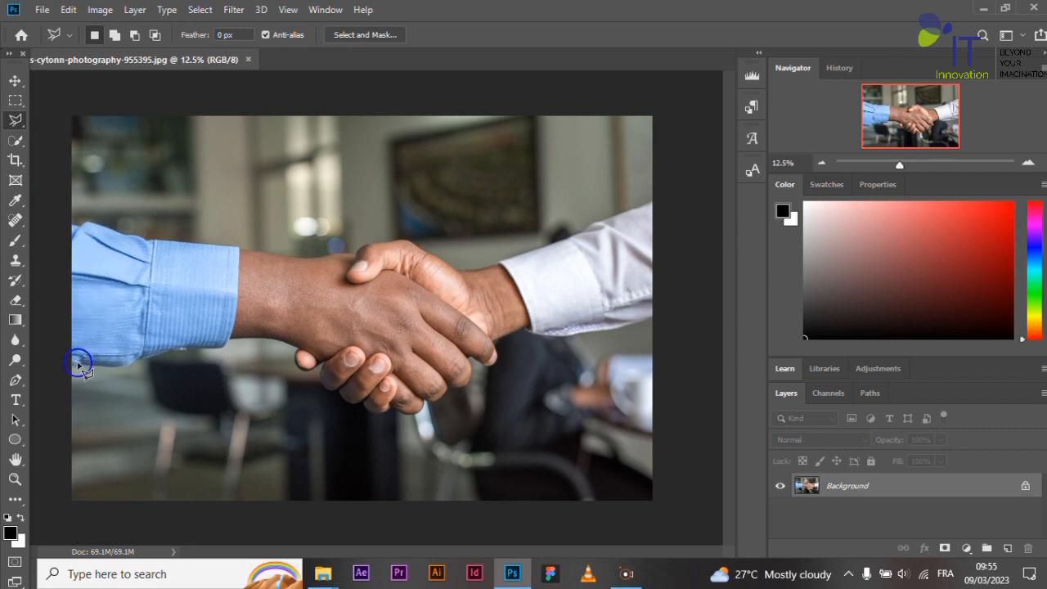
{"action": "scroll", "coordinate": [78, 362], "scroll_direction": "up", "scroll_amount": 2}
{"action": "scroll", "coordinate": [77, 364], "scroll_direction": "left", "scroll_amount": 5}
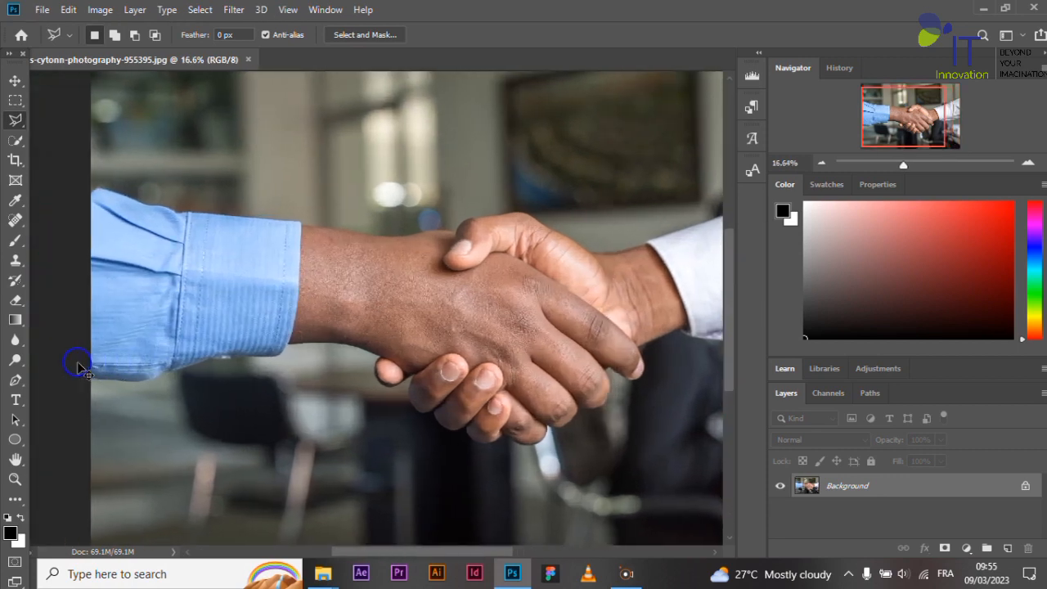
{"action": "scroll", "coordinate": [146, 383], "scroll_direction": "up", "scroll_amount": 5}
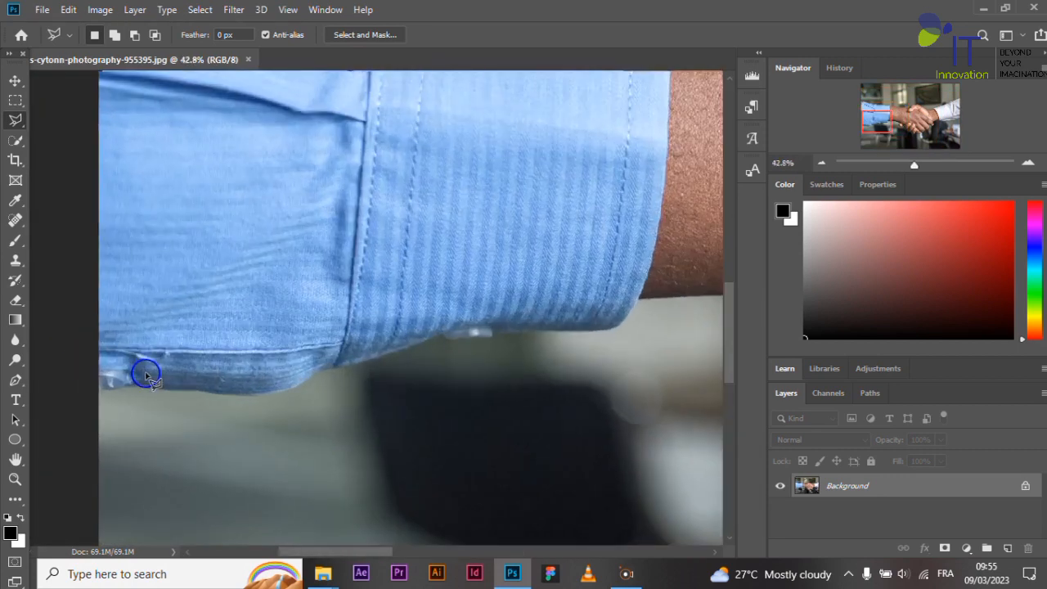
{"action": "scroll", "coordinate": [145, 379], "scroll_direction": "left", "scroll_amount": 3}
{"action": "scroll", "coordinate": [246, 367], "scroll_direction": "up", "scroll_amount": 2}
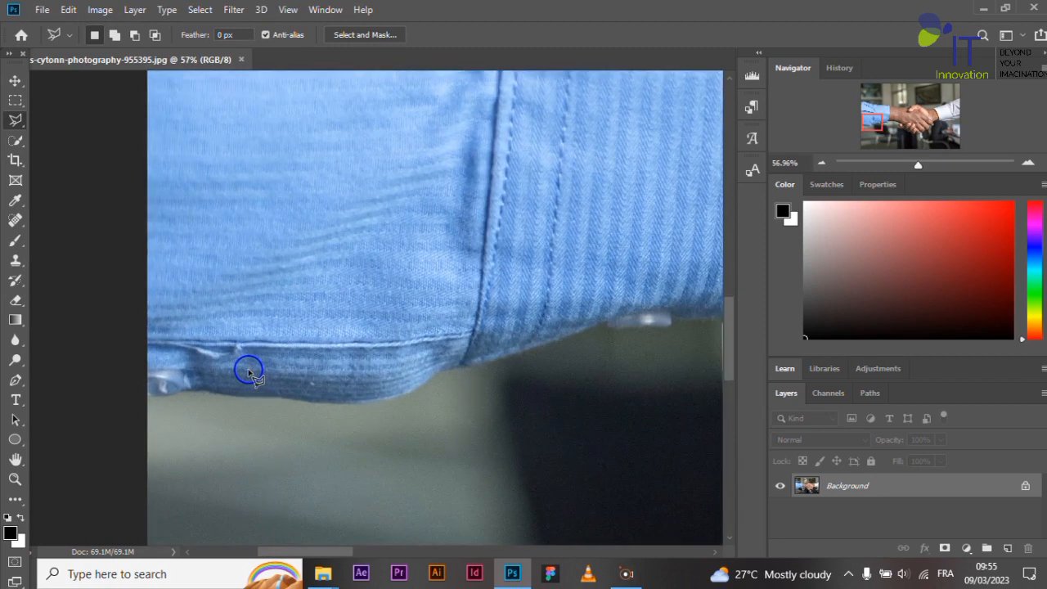
{"action": "scroll", "coordinate": [203, 384], "scroll_direction": "up", "scroll_amount": 1}
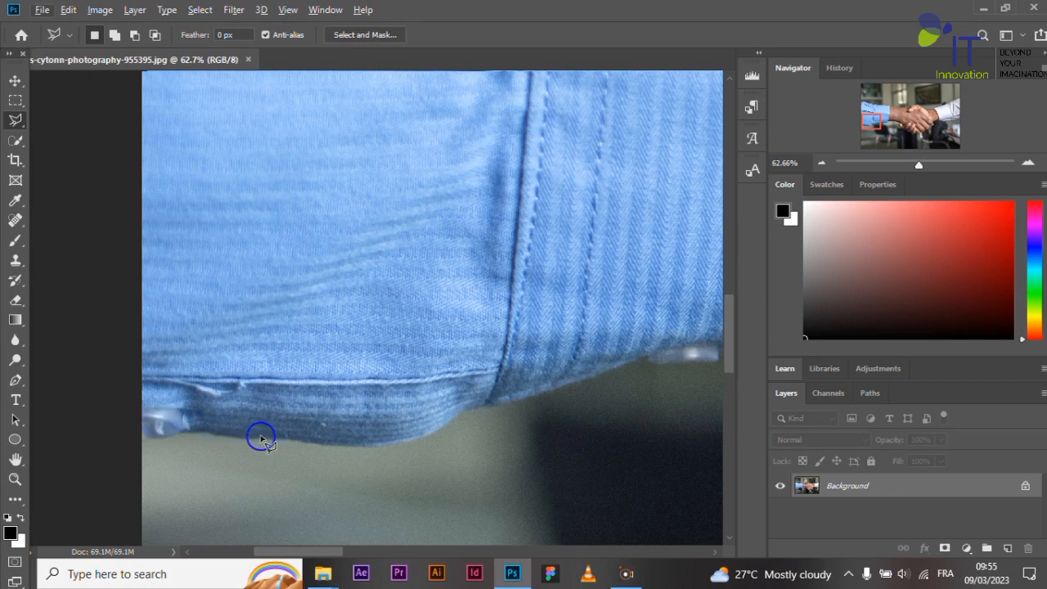
{"action": "left_click", "coordinate": [145, 423]}
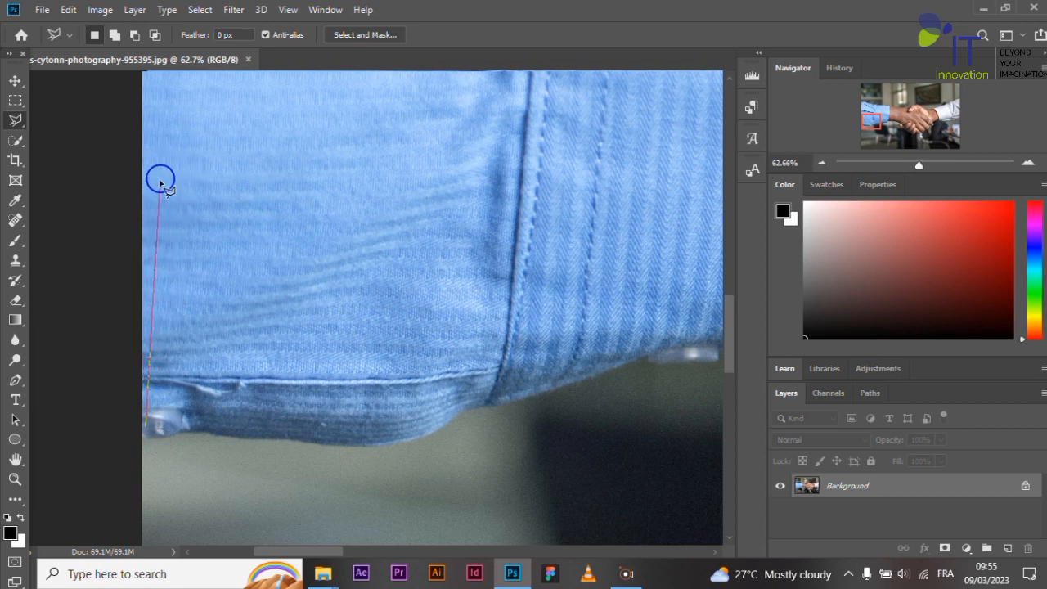
Extend the lasso outline up along the photo's left edge to the blue sleeve's upper corner
{"action": "left_click", "coordinate": [145, 231]}
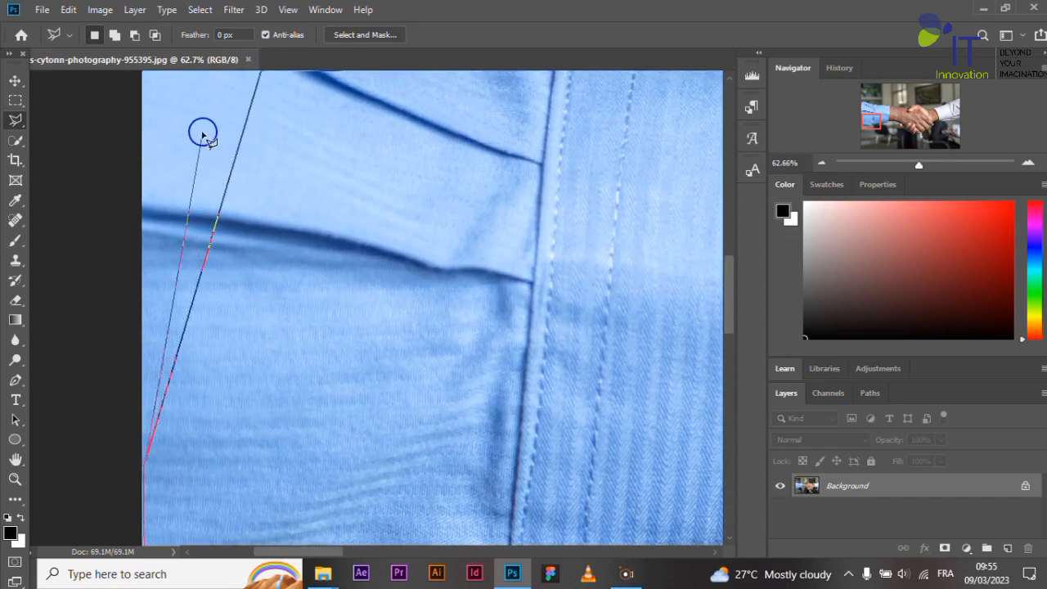
{"action": "left_click", "coordinate": [146, 139]}
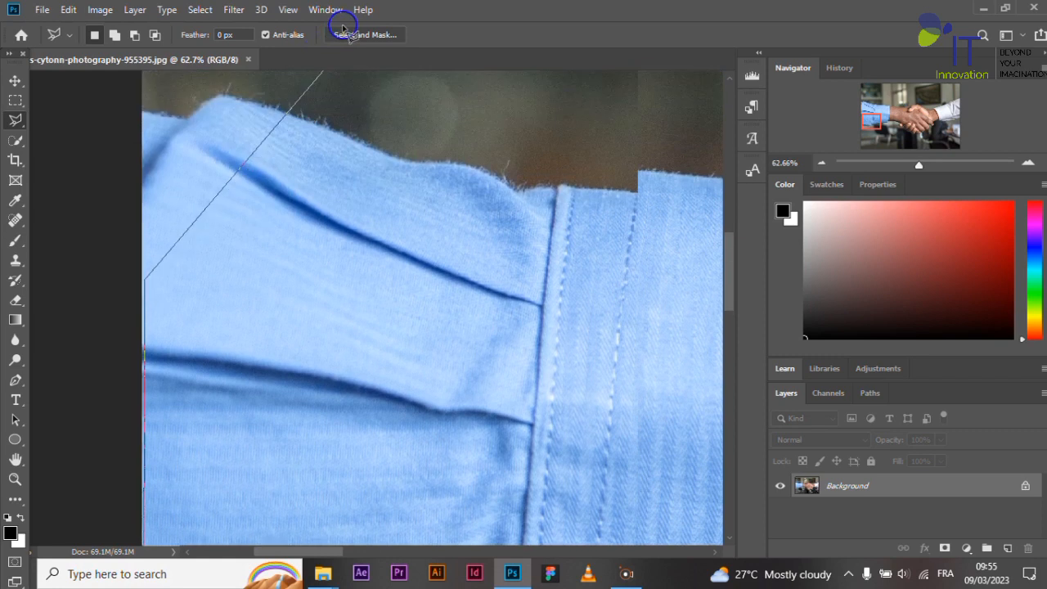
{"action": "left_click", "coordinate": [348, 28]}
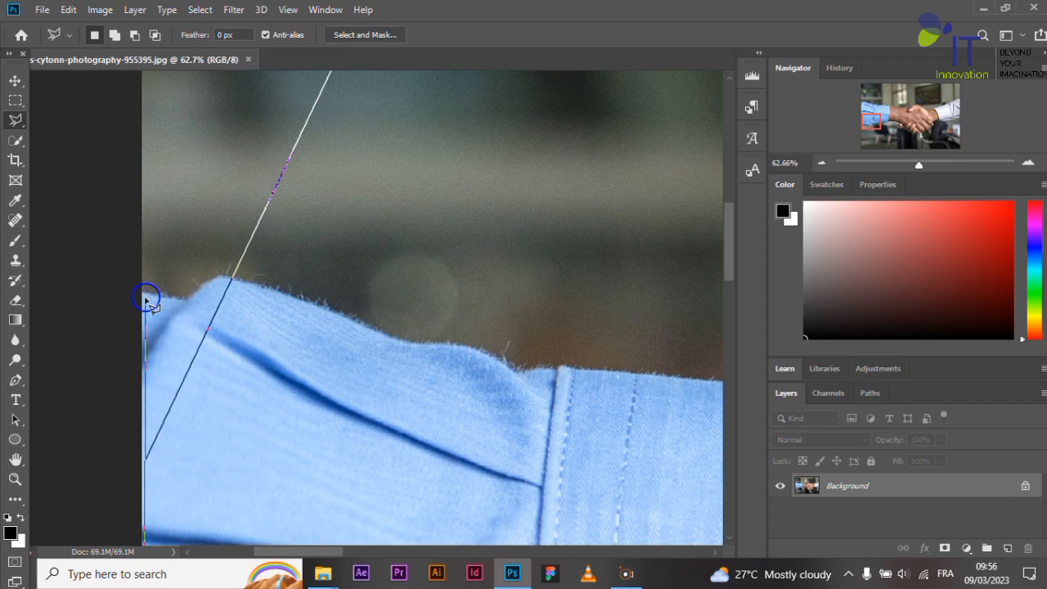
{"action": "left_click", "coordinate": [146, 300]}
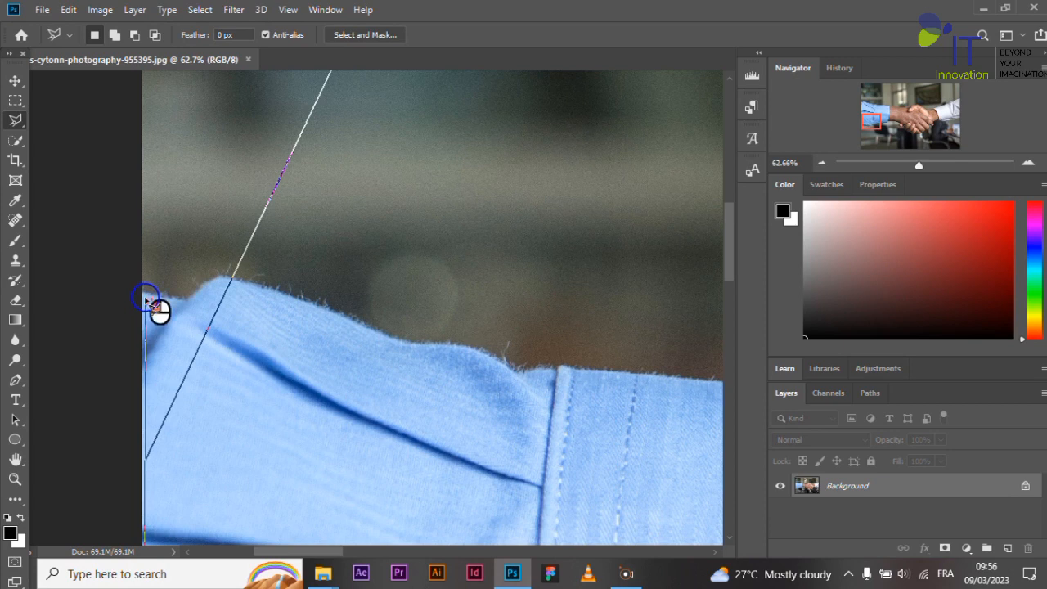
Trace the lasso outline along the blue sleeve's upper edge, over the raised fold and up to just before the cuff seam
{"action": "left_click", "coordinate": [189, 309]}
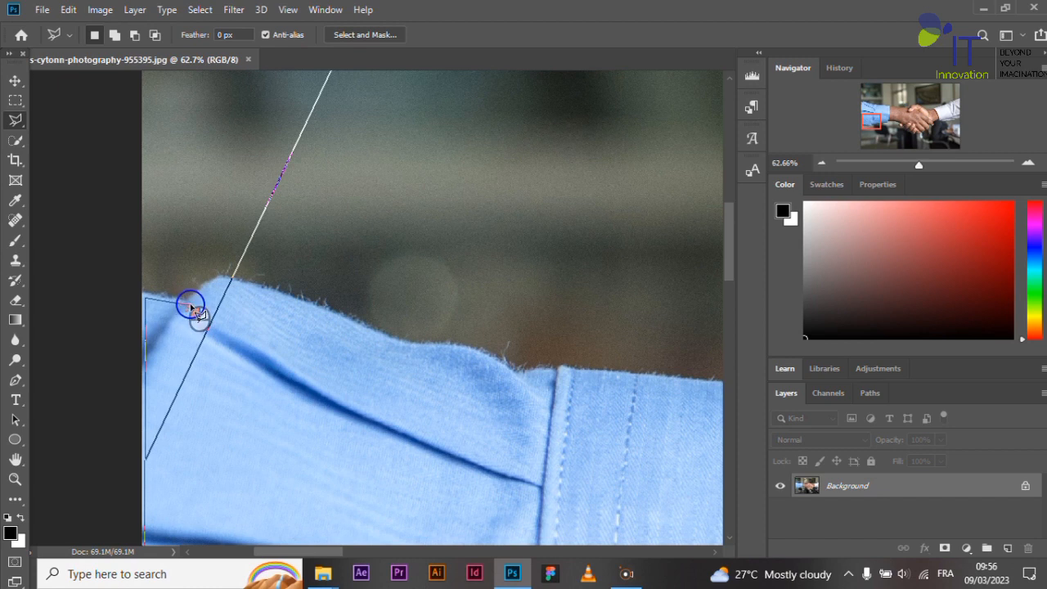
{"action": "left_click", "coordinate": [206, 295]}
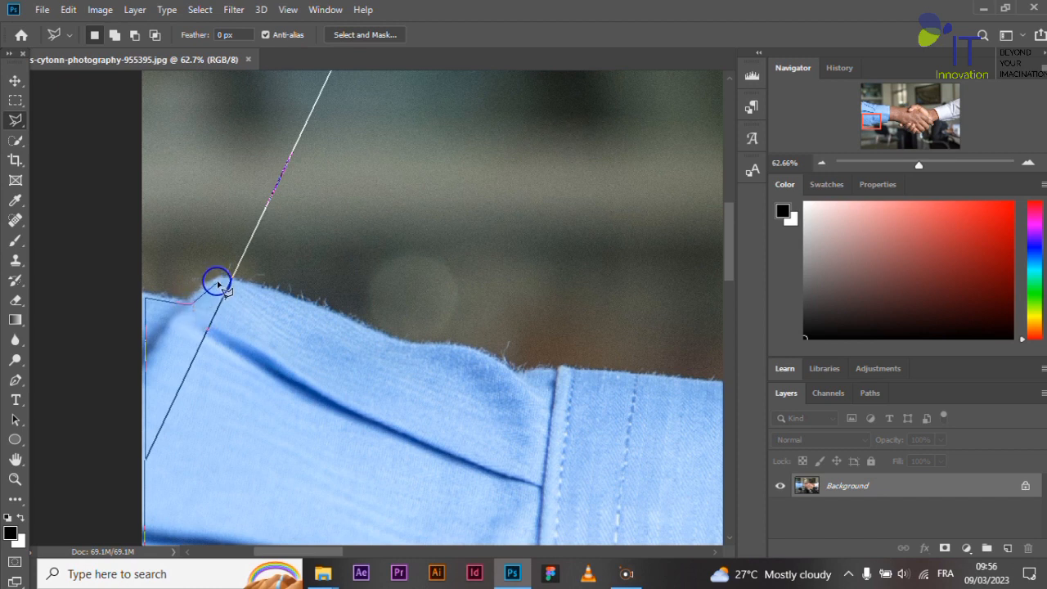
{"action": "left_click", "coordinate": [228, 281]}
{"action": "left_click", "coordinate": [246, 288]}
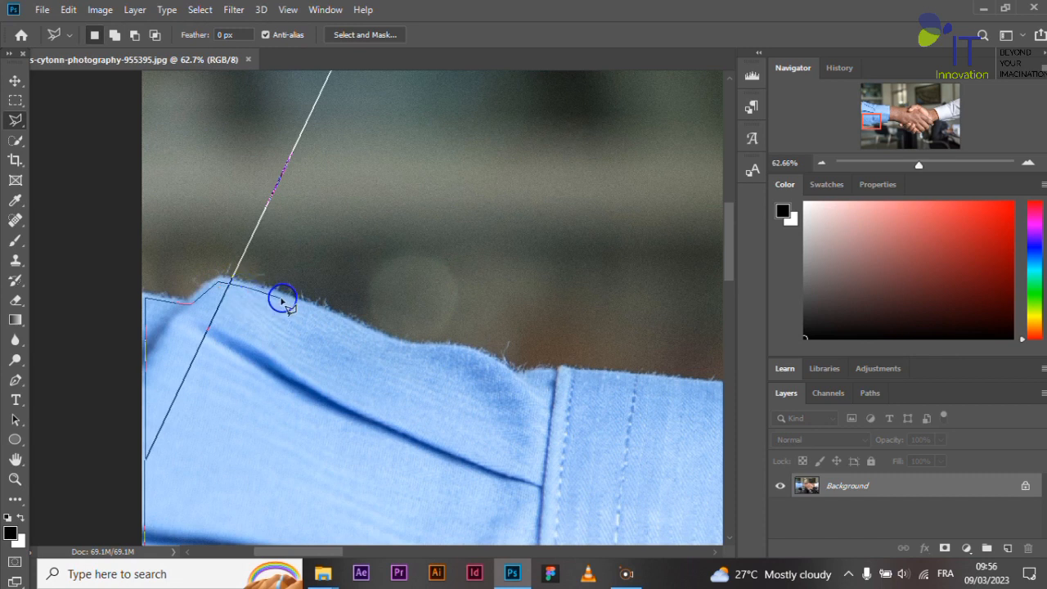
{"action": "left_click", "coordinate": [281, 299]}
{"action": "left_click", "coordinate": [326, 314]}
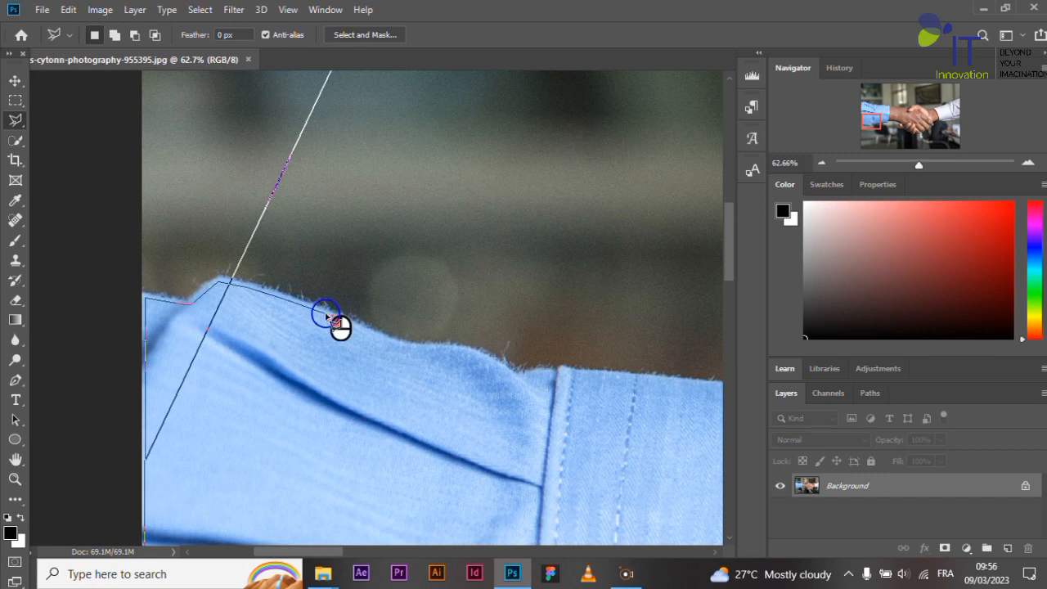
{"action": "left_click", "coordinate": [372, 336]}
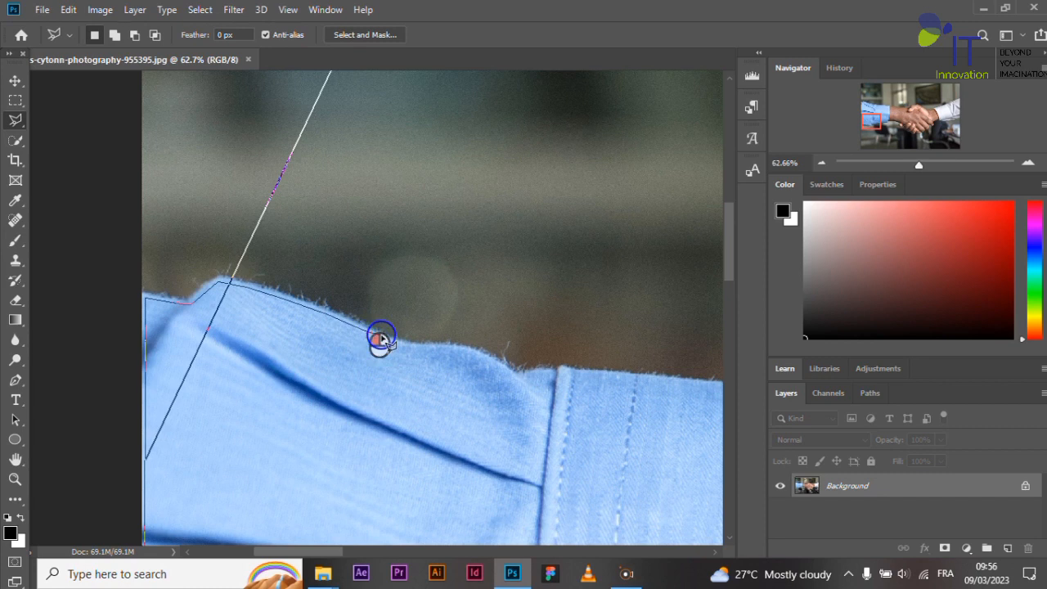
{"action": "left_click", "coordinate": [400, 343]}
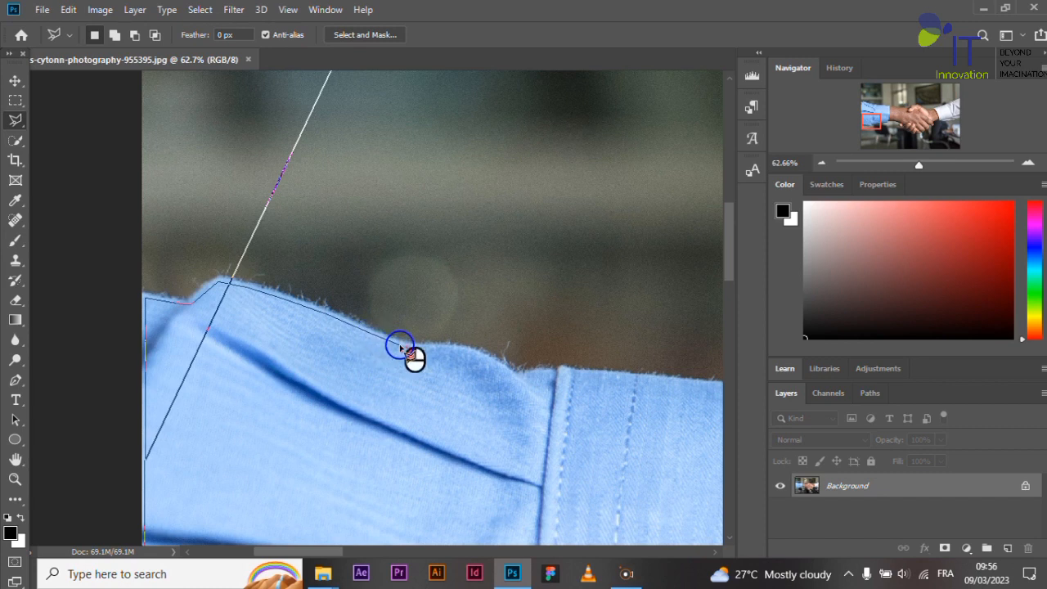
{"action": "left_click", "coordinate": [432, 345]}
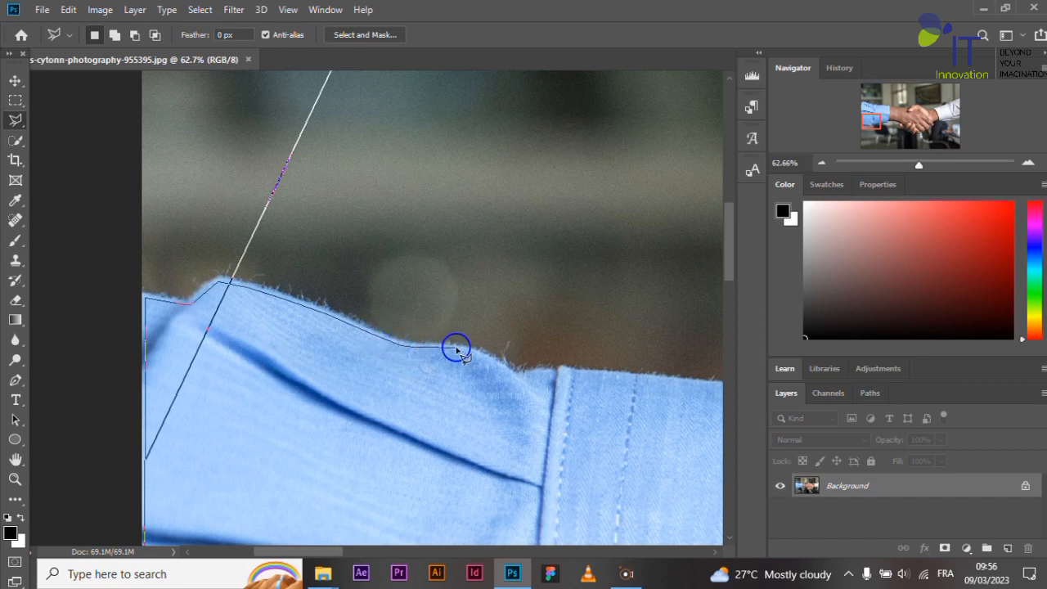
{"action": "left_click", "coordinate": [460, 347]}
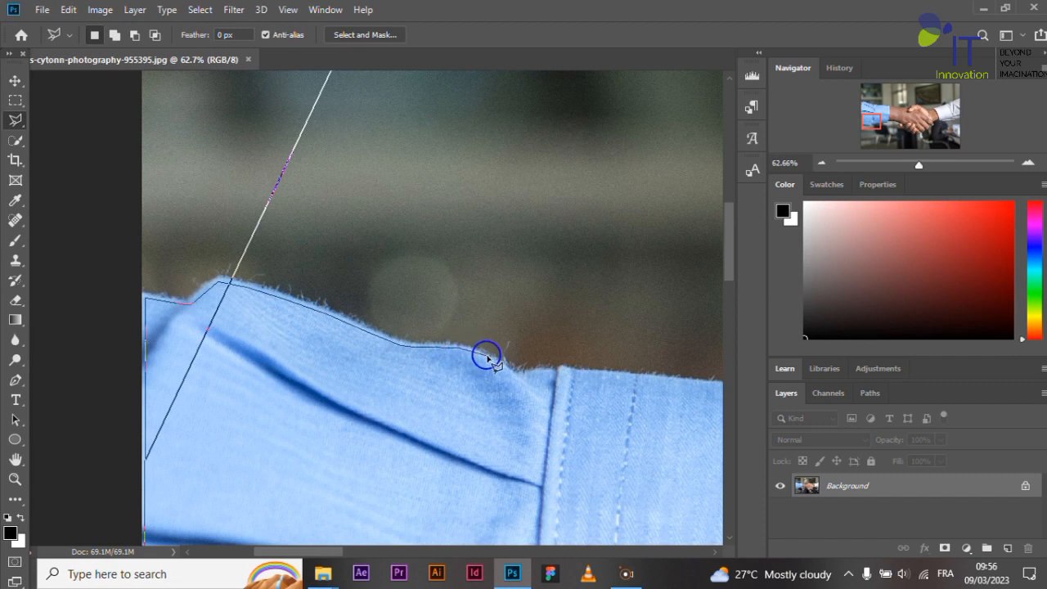
{"action": "left_click", "coordinate": [495, 367]}
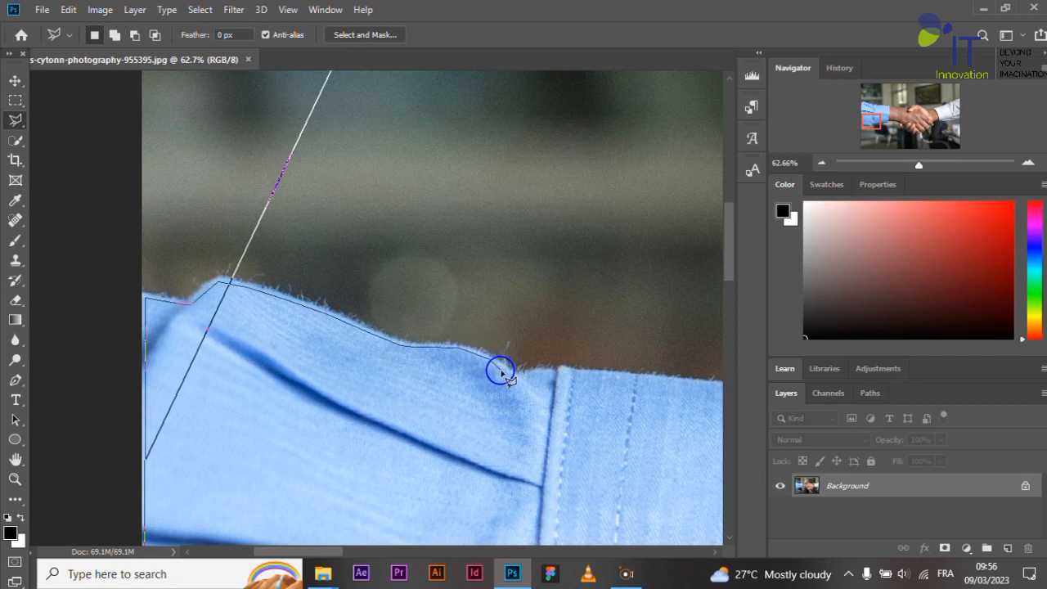
{"action": "left_click", "coordinate": [509, 373]}
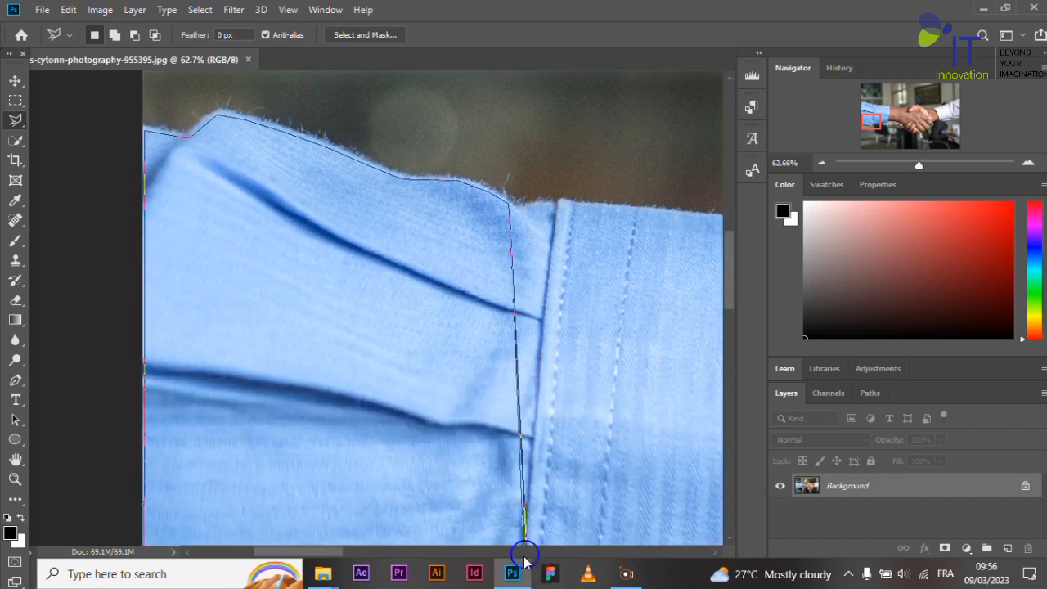
Trace the lasso outline along the upper edge of the bare forearm from near the cuff towards the other hand's thumb
{"action": "left_click", "coordinate": [527, 555]}
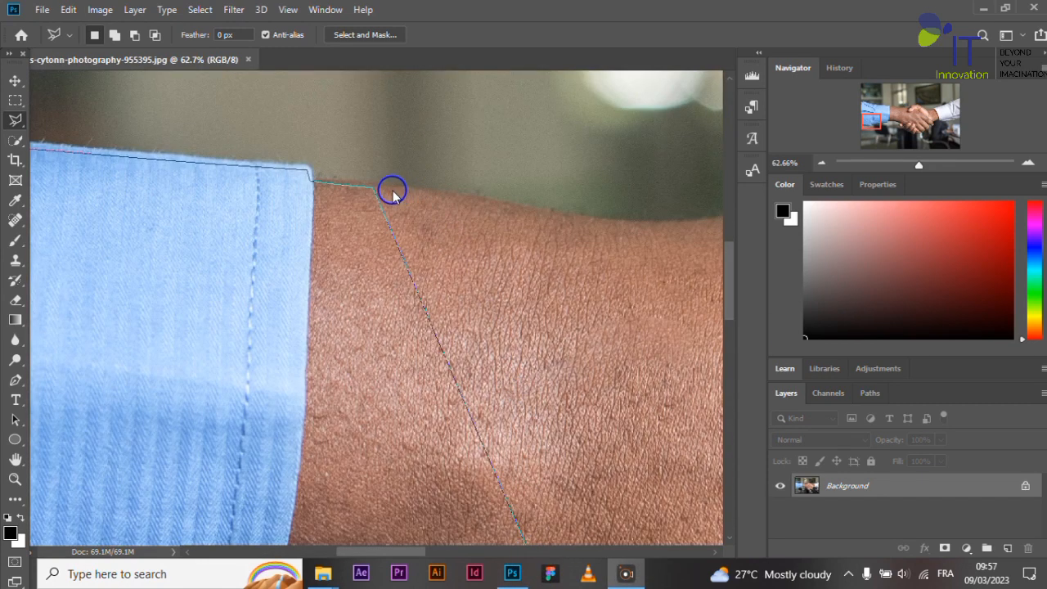
{"action": "key", "text": "Delete"}
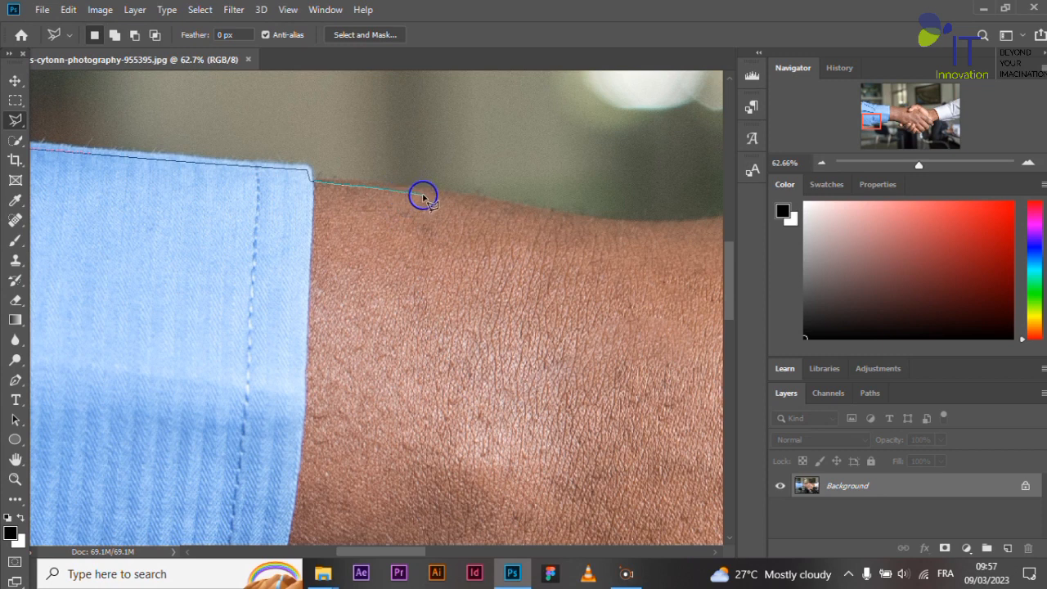
{"action": "left_click", "coordinate": [458, 199]}
{"action": "left_click", "coordinate": [476, 202]}
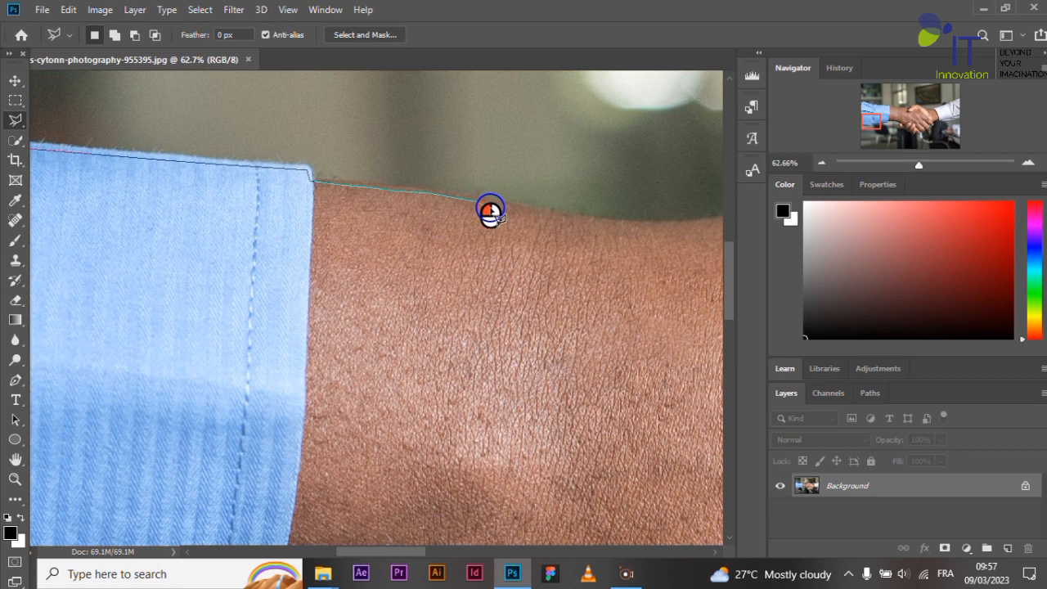
{"action": "left_click", "coordinate": [517, 210]}
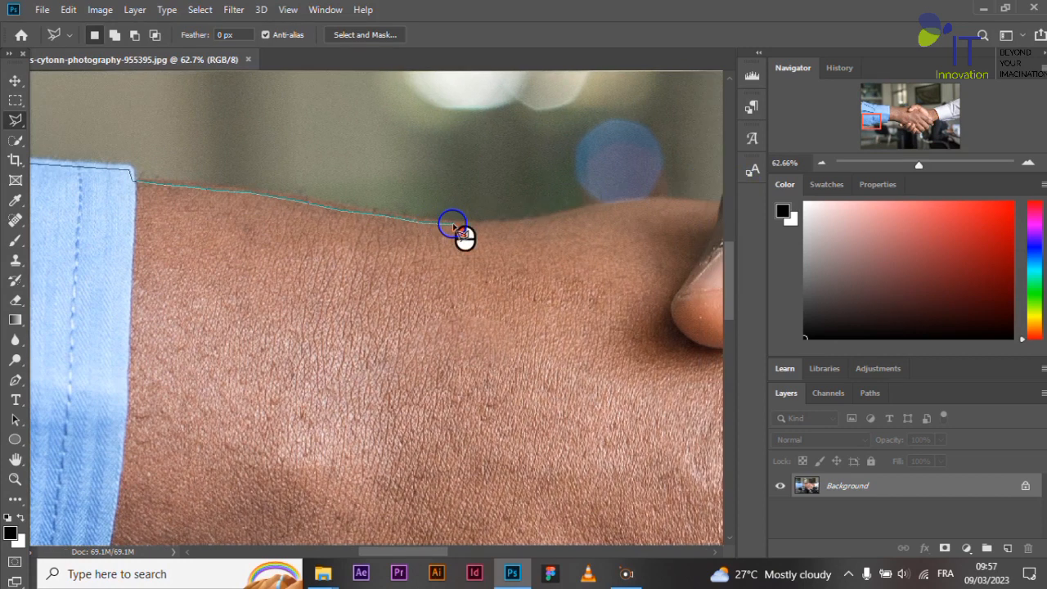
{"action": "left_click", "coordinate": [537, 225]}
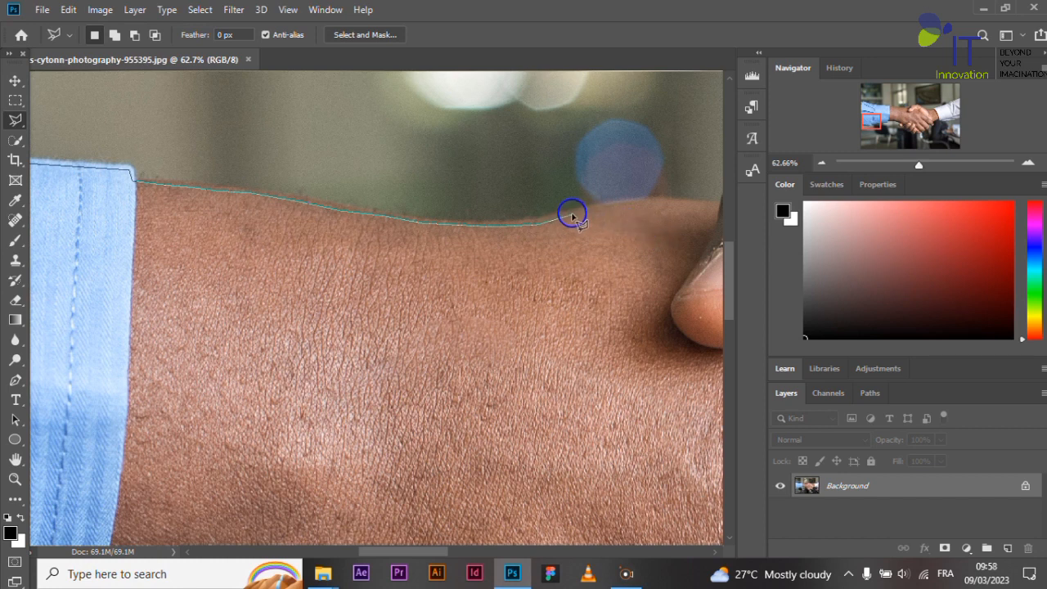
{"action": "left_click", "coordinate": [615, 208]}
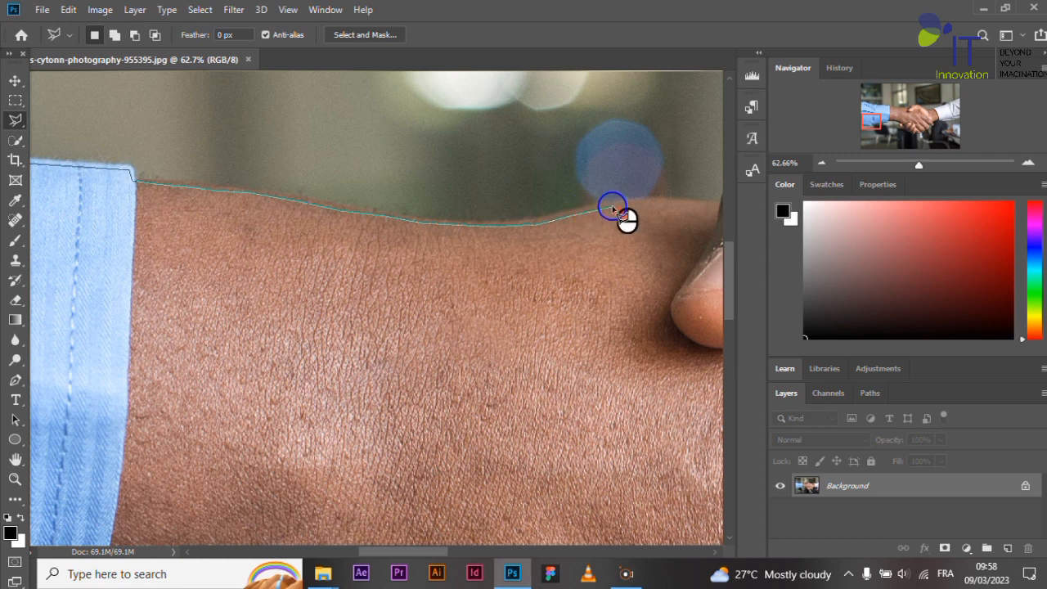
{"action": "left_click", "coordinate": [650, 205]}
{"action": "left_click", "coordinate": [666, 206]}
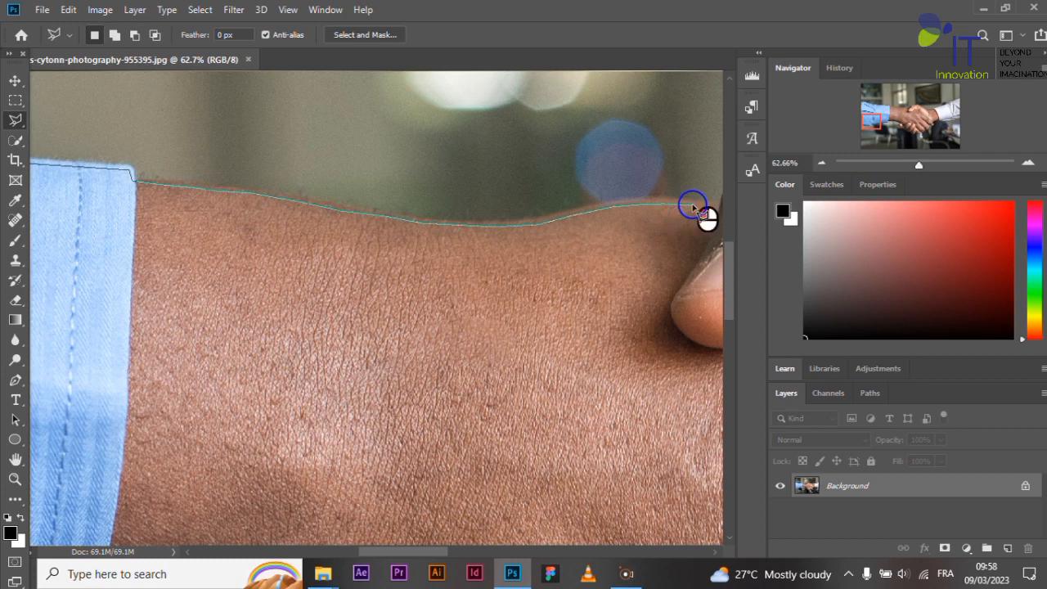
{"action": "left_click", "coordinate": [695, 205]}
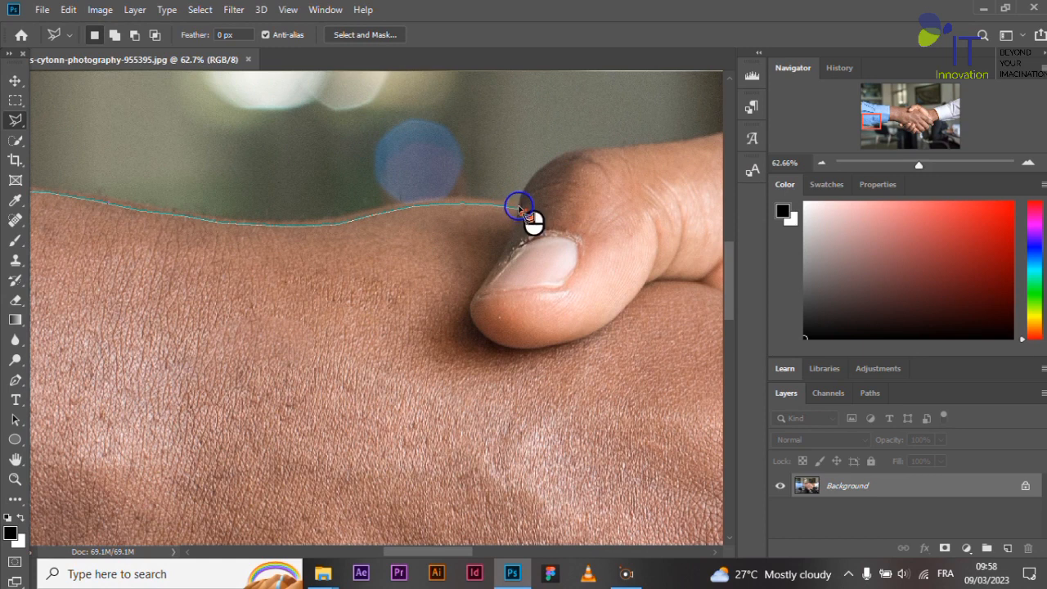
Trace the lasso outline around the thumb's upper edge, from where it meets the wrist to its knuckle
{"action": "left_click", "coordinate": [522, 199]}
{"action": "left_click", "coordinate": [537, 181]}
{"action": "left_click", "coordinate": [563, 162]}
{"action": "left_click", "coordinate": [575, 158]}
{"action": "left_click", "coordinate": [594, 153]}
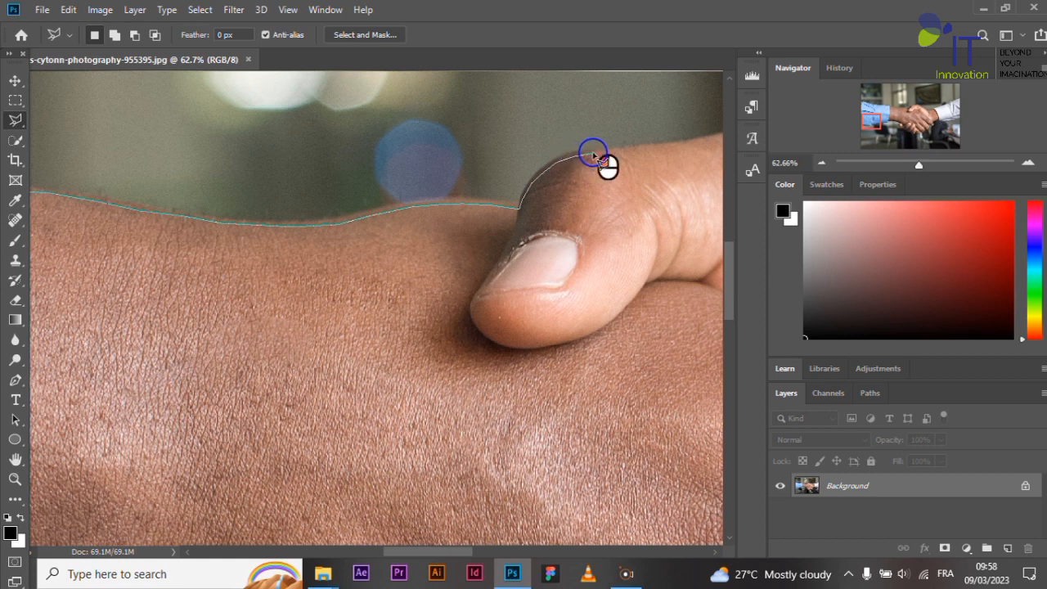
{"action": "left_click", "coordinate": [614, 152]}
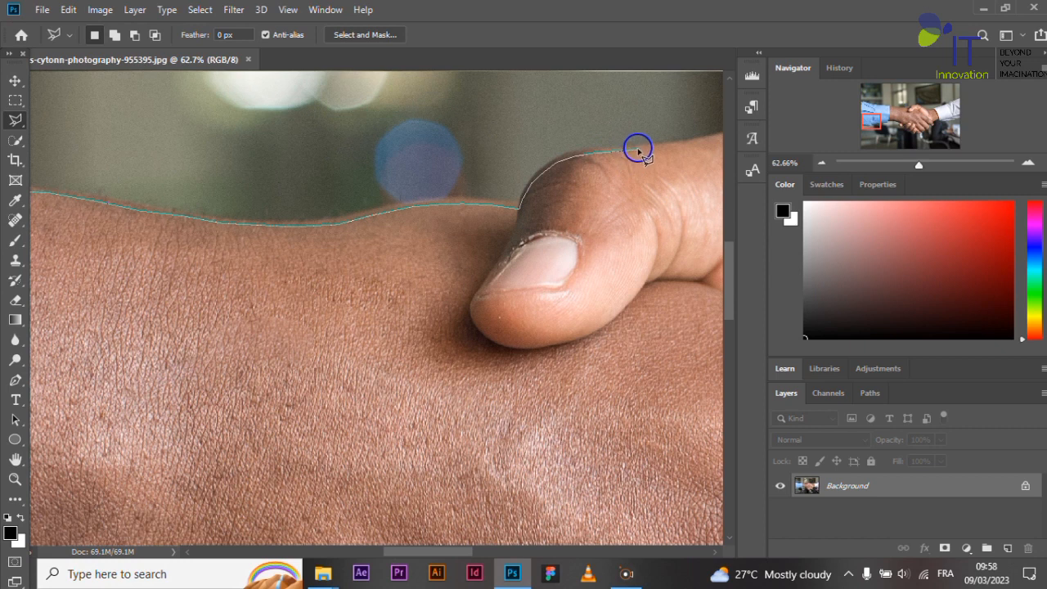
{"action": "left_click_drag", "start_coordinate": [639, 150], "coordinate": [674, 151]}
{"action": "mouse_move", "coordinate": [674, 147]}
{"action": "left_mouse_down"}
{"action": "mouse_move", "coordinate": [771, 145]}
{"action": "mouse_move", "coordinate": [771, 120]}
{"action": "mouse_move", "coordinate": [714, 117]}
{"action": "mouse_move", "coordinate": [623, 145]}
{"action": "mouse_move", "coordinate": [508, 137]}
{"action": "left_mouse_up"}
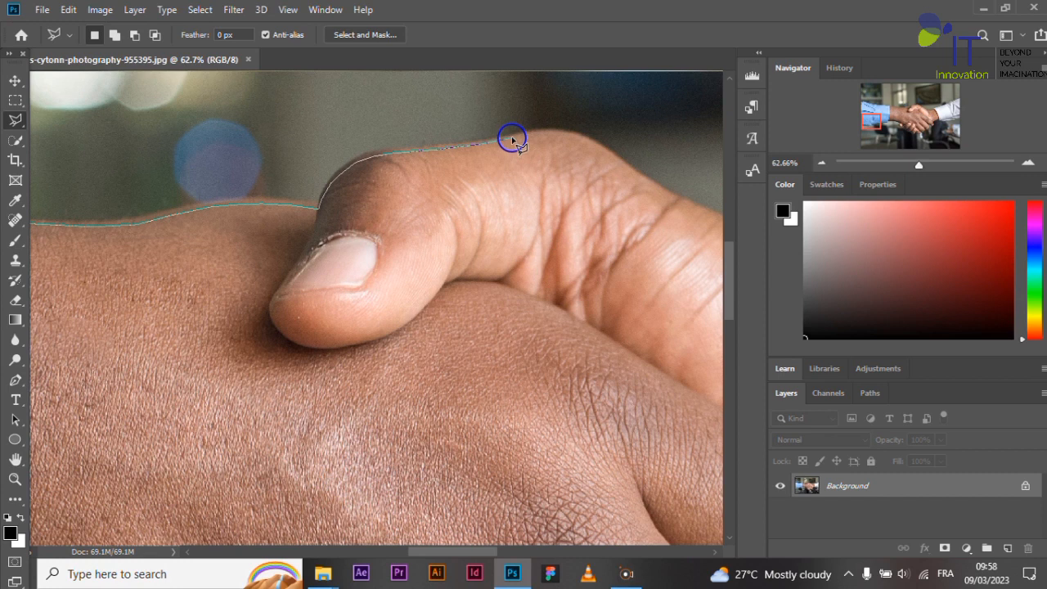
{"action": "left_click", "coordinate": [512, 141]}
Trace the lasso outline along the blue sleeve's underside, from beside the cuff seam to the middle of the lower bulge
{"action": "mouse_move", "coordinate": [513, 140]}
{"action": "left_mouse_down"}
{"action": "mouse_move", "coordinate": [534, 269]}
{"action": "mouse_move", "coordinate": [532, 561]}
{"action": "left_mouse_up"}
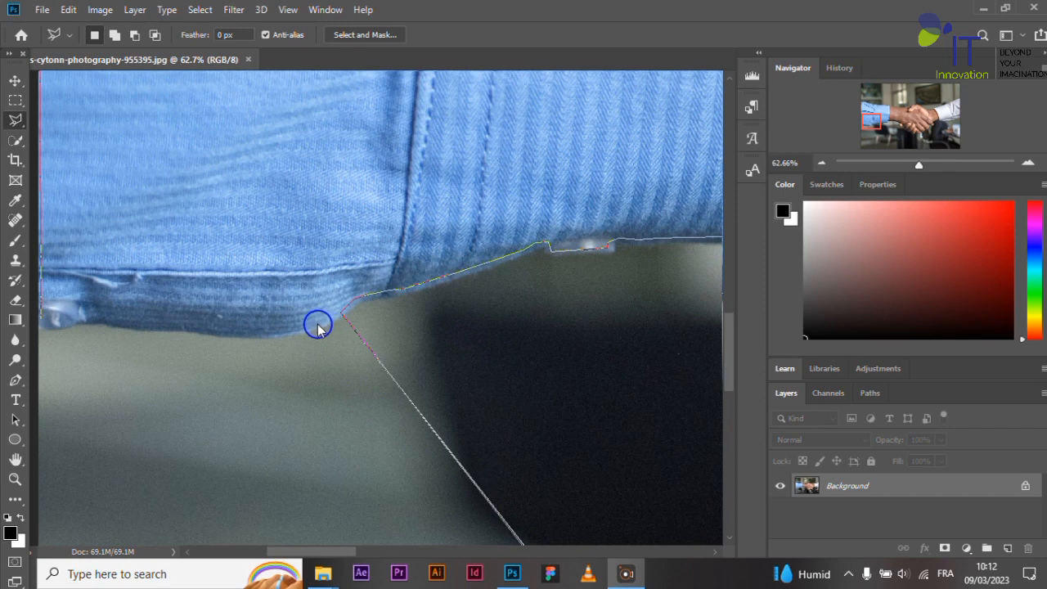
{"action": "left_click", "coordinate": [315, 326]}
{"action": "left_click", "coordinate": [300, 331]}
{"action": "left_click", "coordinate": [275, 331]}
{"action": "left_click", "coordinate": [242, 333]}
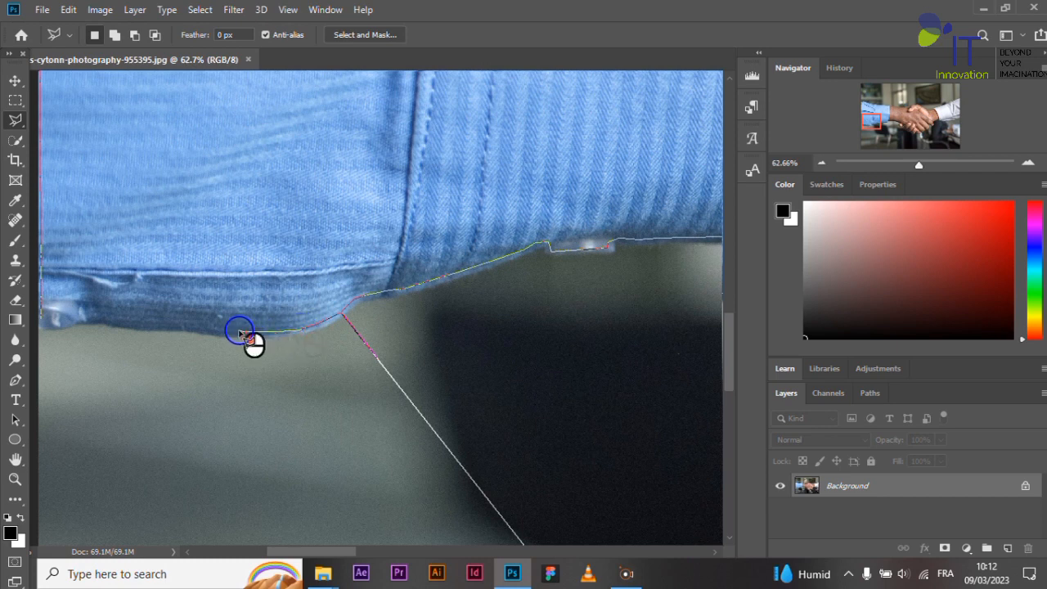
Continue the outline along the sleeve's lower edge to the photo's left border and close the selection at its starting point
{"action": "left_click", "coordinate": [219, 331]}
{"action": "left_click", "coordinate": [187, 328]}
{"action": "left_click", "coordinate": [159, 328]}
{"action": "left_click", "coordinate": [132, 328]}
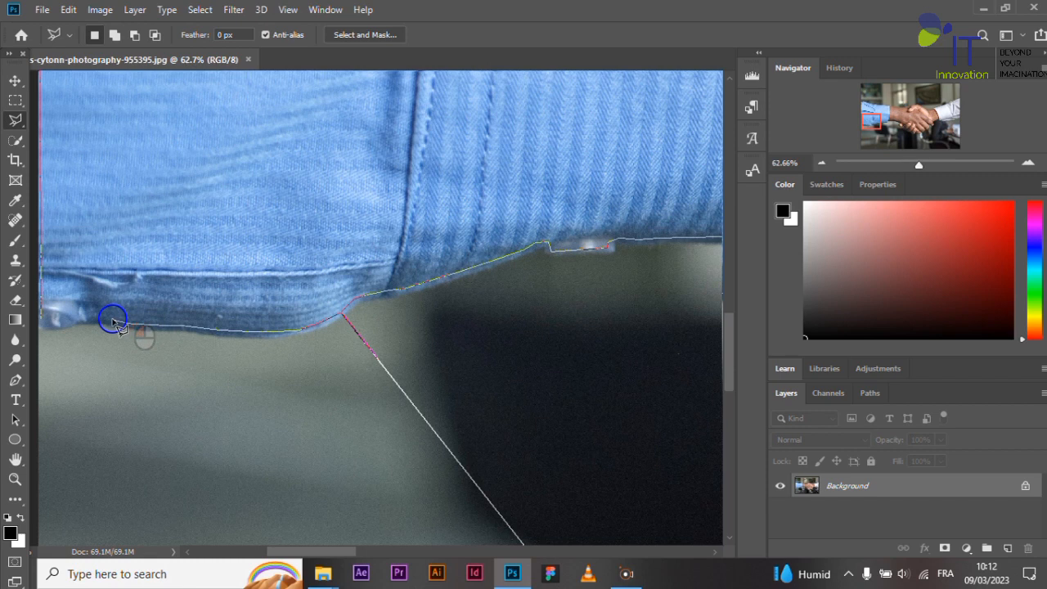
{"action": "left_click", "coordinate": [113, 327]}
{"action": "left_click", "coordinate": [90, 325]}
{"action": "left_click", "coordinate": [74, 323]}
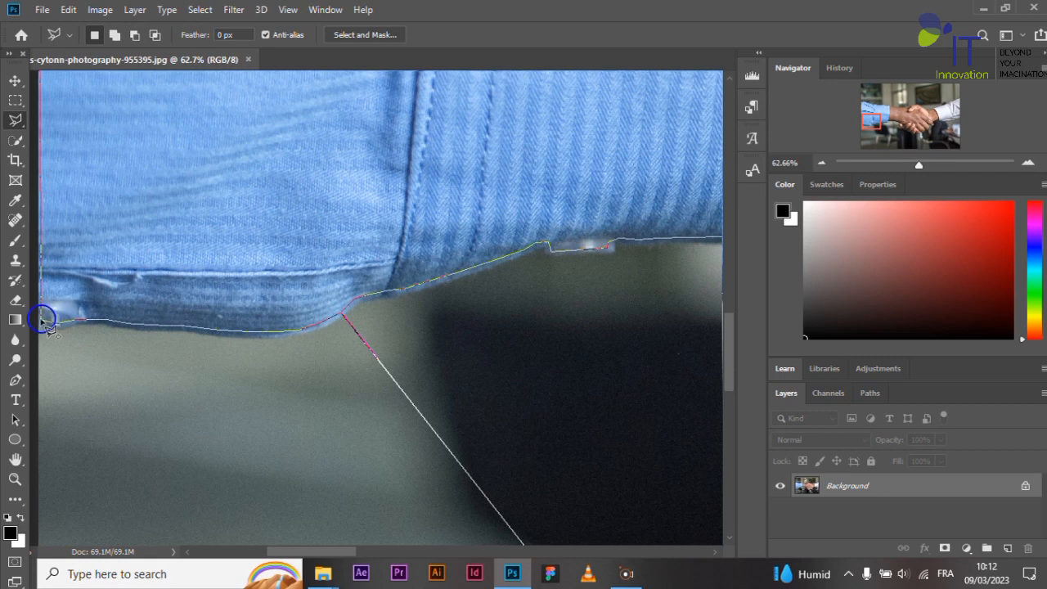
{"action": "left_click", "coordinate": [51, 326]}
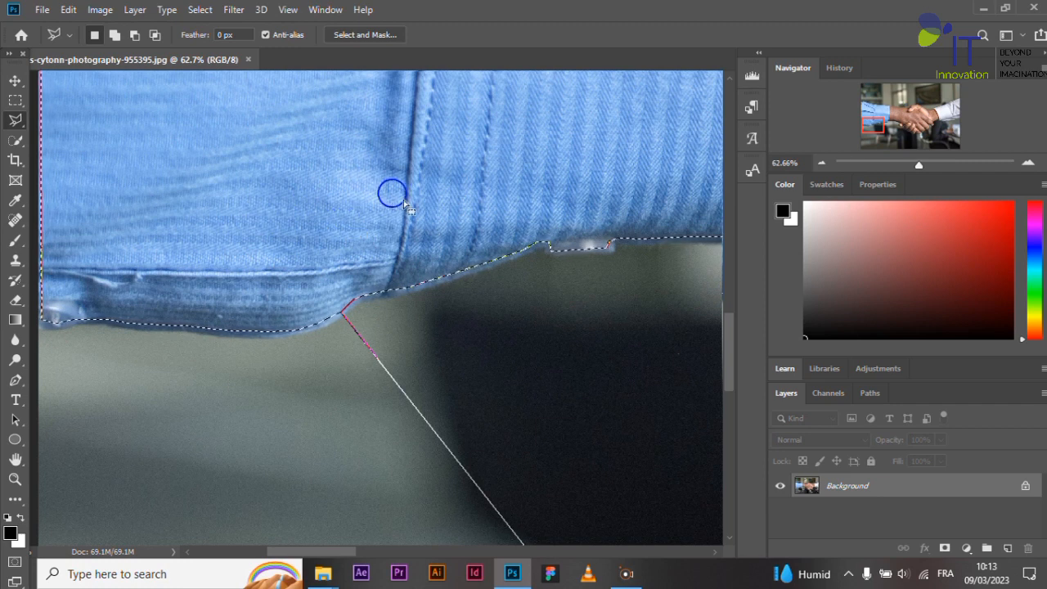
Examine the closed selection around both sleeves and the shaking hands across the whole photo
{"action": "scroll", "coordinate": [406, 201], "scroll_direction": "up", "scroll_amount": 3}
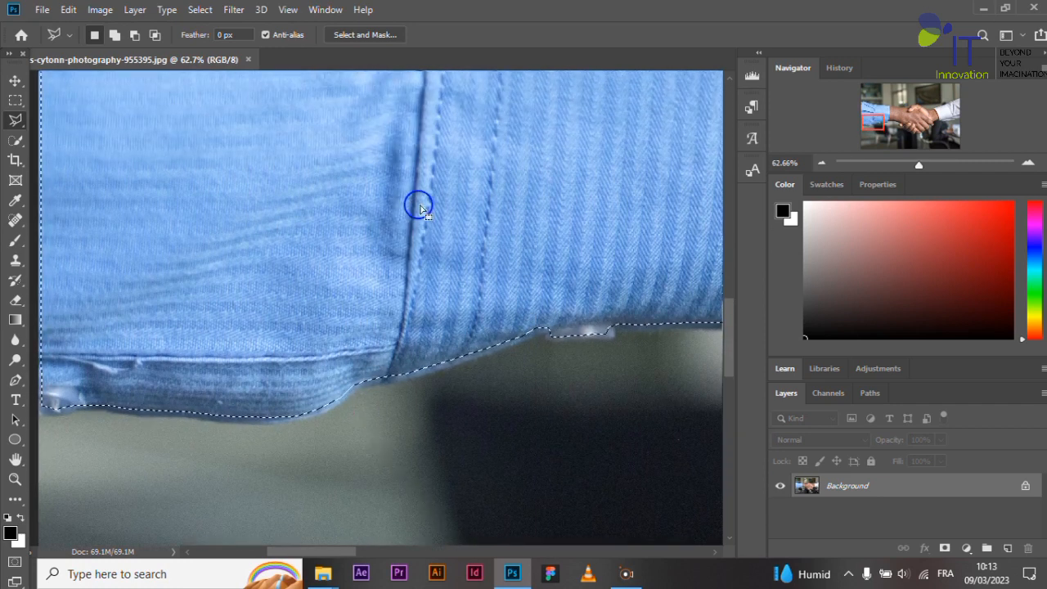
{"action": "scroll", "coordinate": [409, 205], "scroll_direction": "down", "scroll_amount": 2}
{"action": "scroll", "coordinate": [405, 215], "scroll_direction": "down", "scroll_amount": 2}
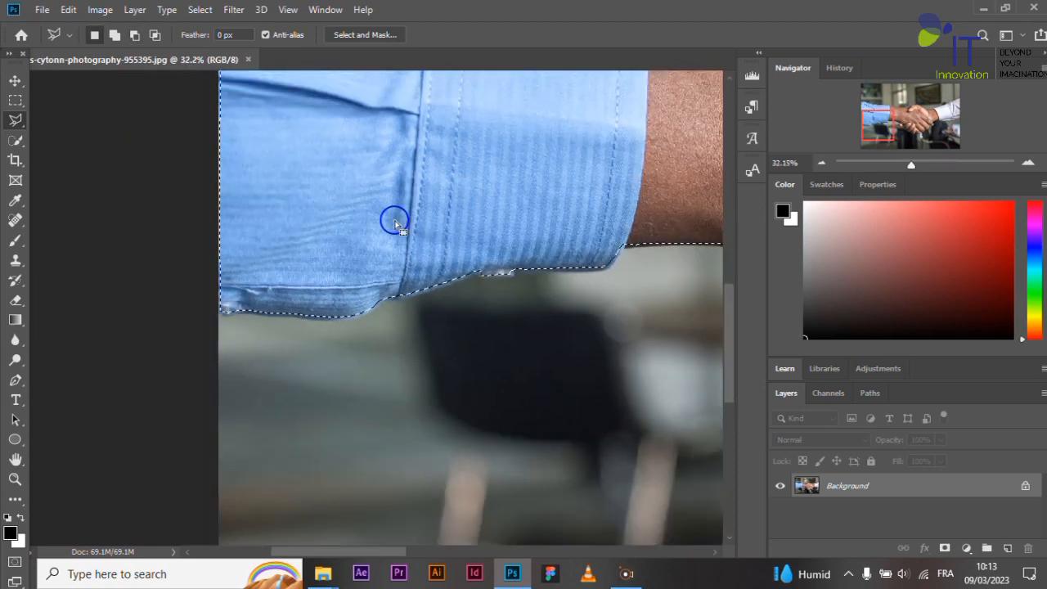
{"action": "scroll", "coordinate": [471, 278], "scroll_direction": "up", "scroll_amount": 2}
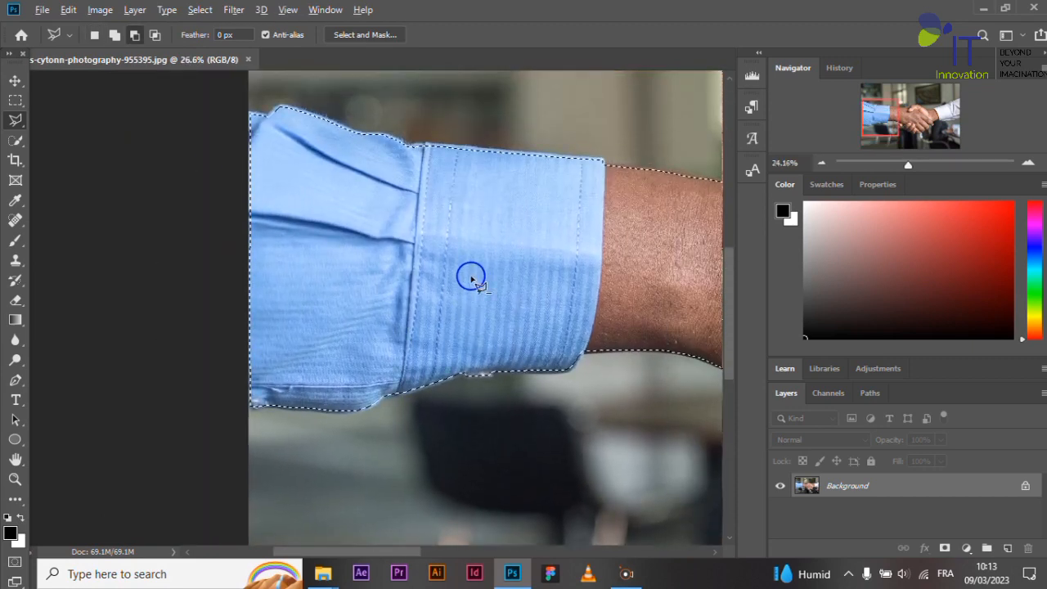
{"action": "scroll", "coordinate": [472, 278], "scroll_direction": "down", "scroll_amount": 2}
{"action": "scroll", "coordinate": [470, 279], "scroll_direction": "down", "scroll_amount": 2}
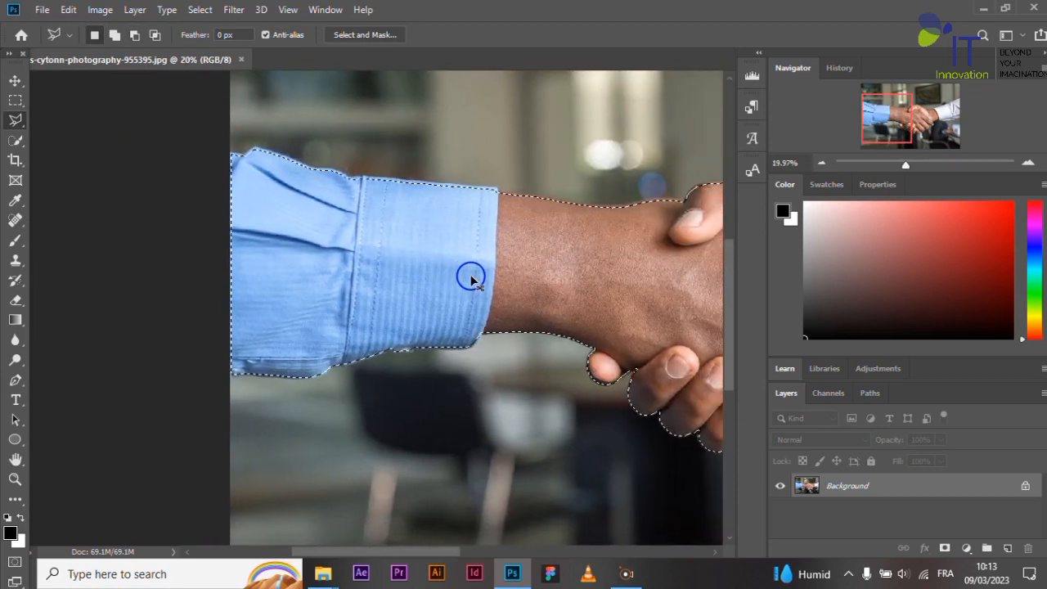
{"action": "scroll", "coordinate": [466, 278], "scroll_direction": "right", "scroll_amount": 2}
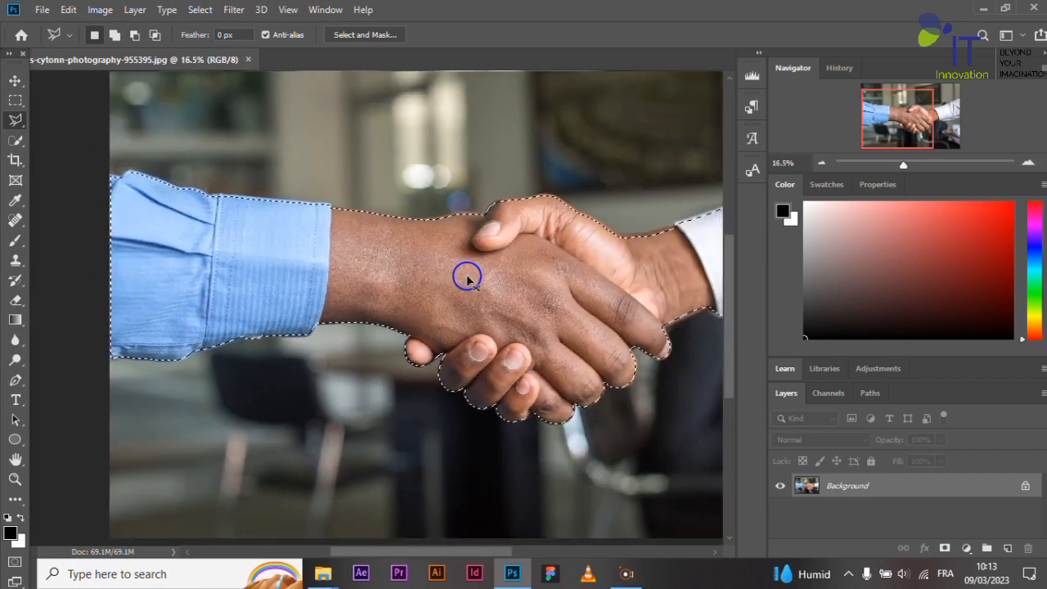
{"action": "scroll", "coordinate": [467, 278], "scroll_direction": "down", "scroll_amount": 2}
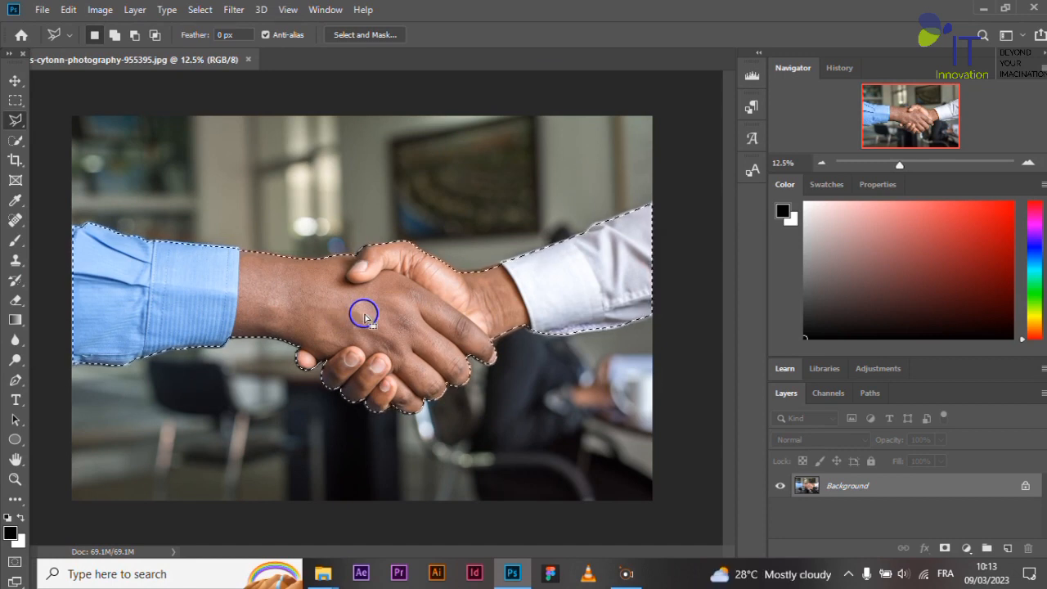
Copy the selected hands and paste them into a new 6006 x 2195 px document at 72 ppi with a white background
{"action": "left_click", "coordinate": [14, 99]}
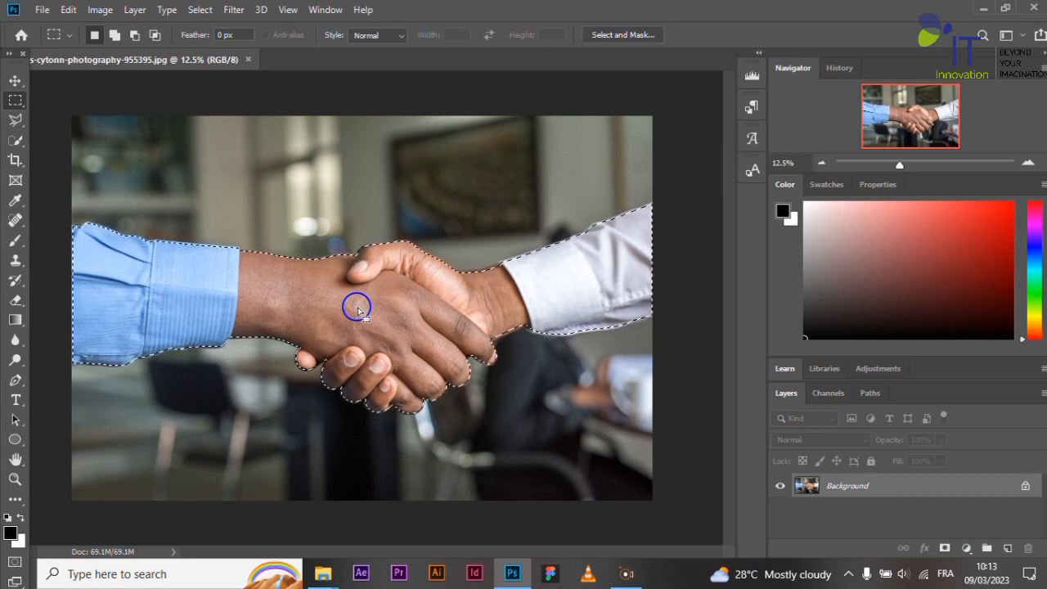
{"action": "left_click", "coordinate": [43, 10]}
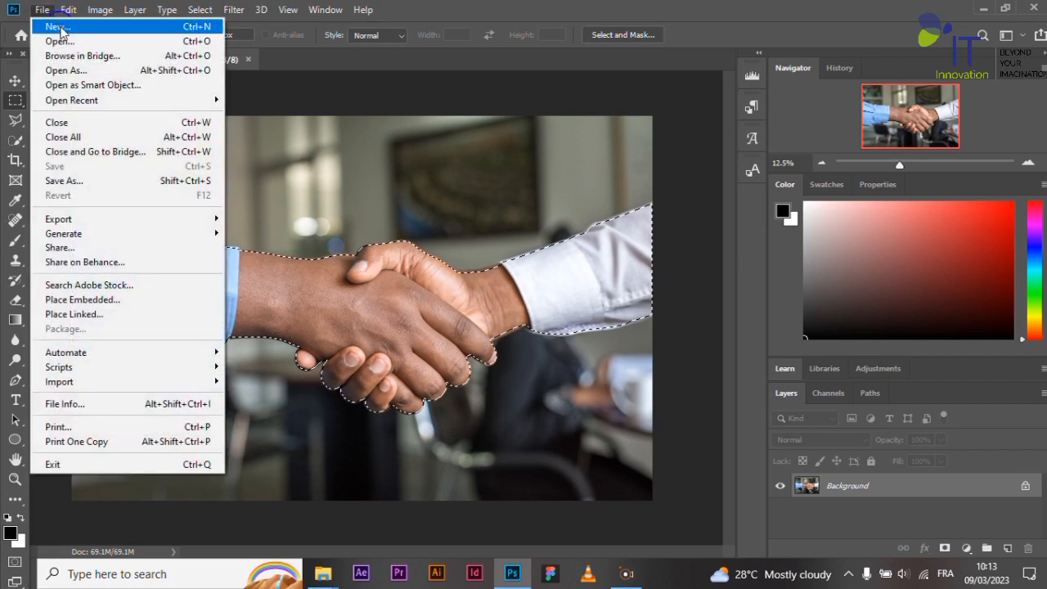
{"action": "left_click", "coordinate": [62, 29]}
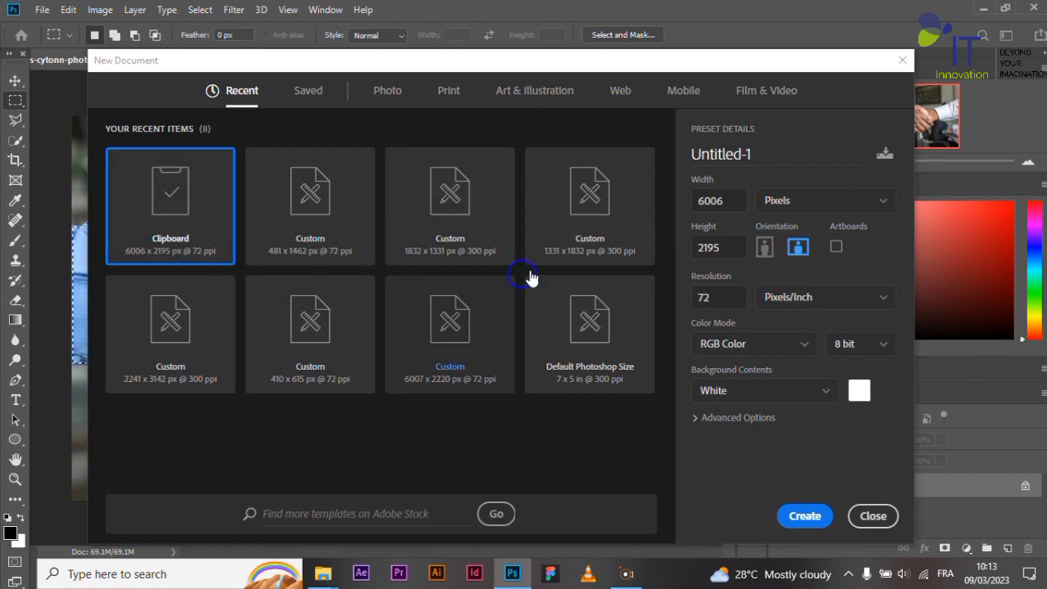
{"action": "left_click", "coordinate": [805, 516]}
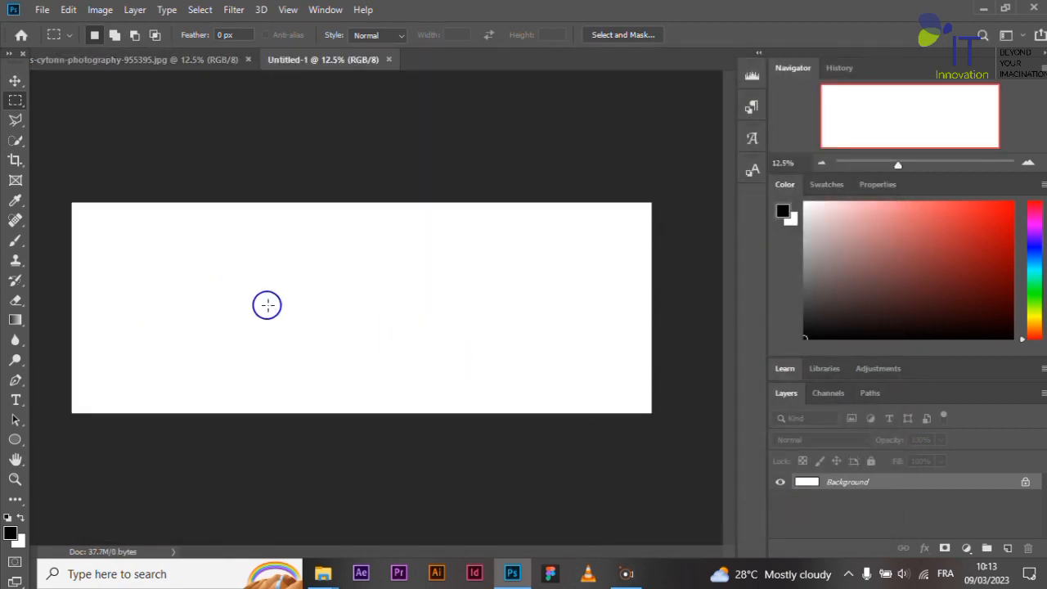
{"action": "key", "text": "ctrl+v"}
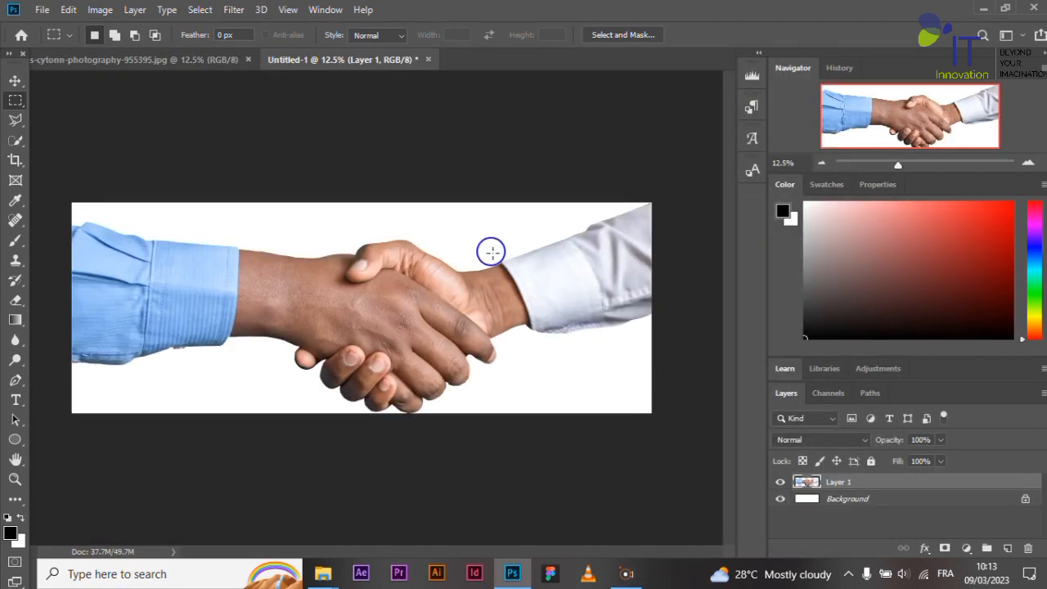
Compare the original photo with the pasted cutout and try moving the hands with the Move tool
{"action": "left_click", "coordinate": [166, 63]}
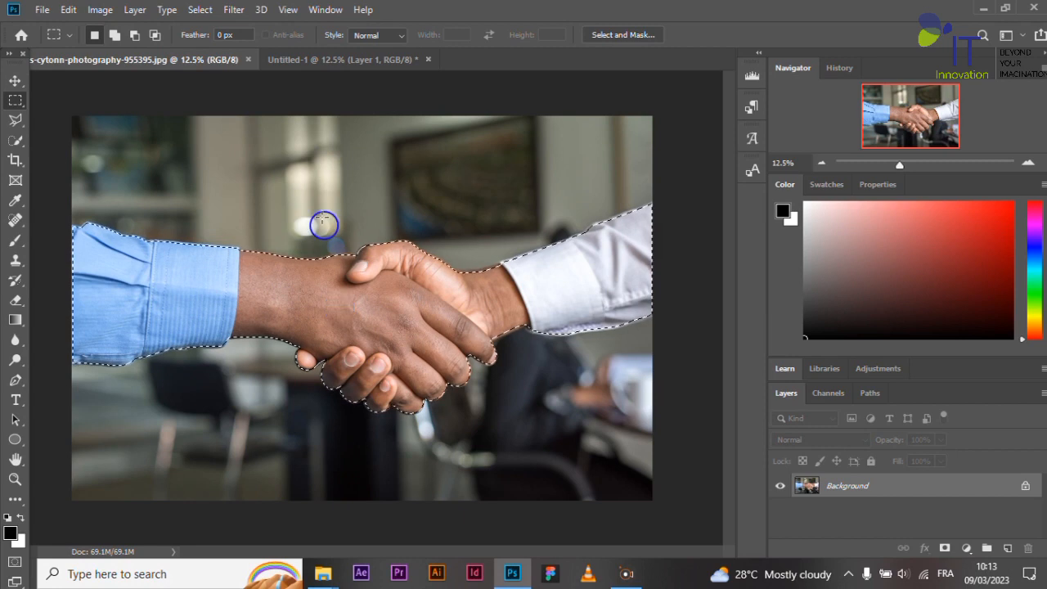
{"action": "left_click", "coordinate": [329, 61]}
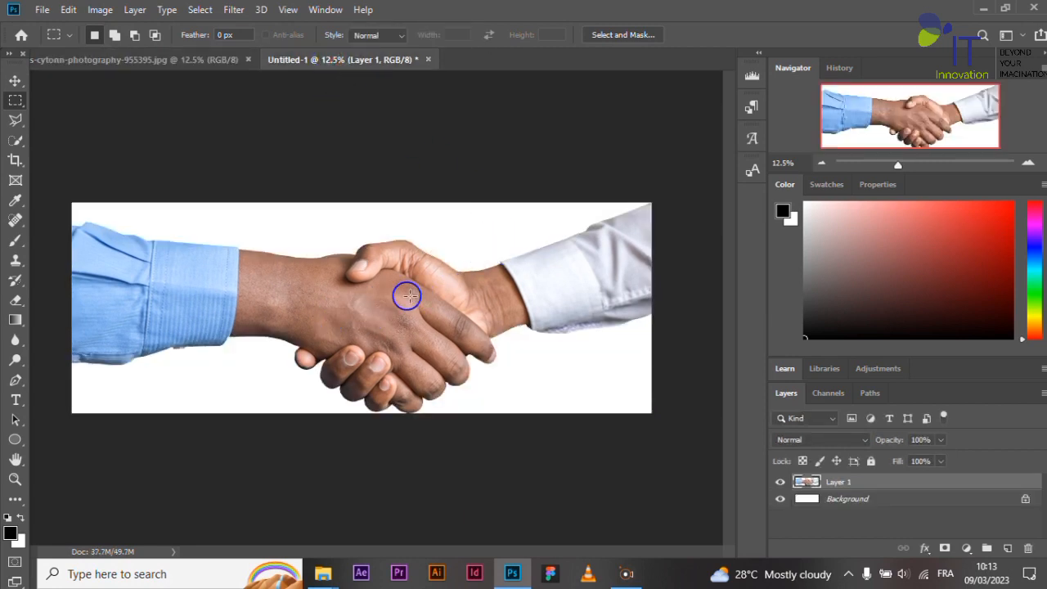
{"action": "left_click", "coordinate": [385, 325]}
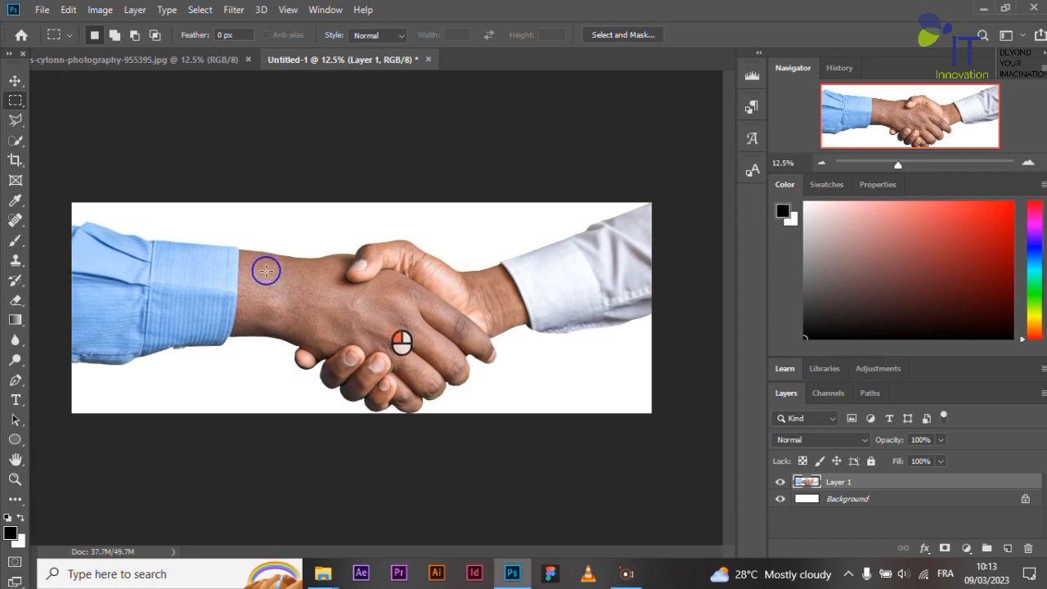
{"action": "left_click", "coordinate": [14, 81]}
{"action": "mouse_move", "coordinate": [368, 312]}
{"action": "left_mouse_down"}
{"action": "mouse_move", "coordinate": [351, 297]}
{"action": "mouse_move", "coordinate": [323, 305]}
{"action": "mouse_move", "coordinate": [392, 295]}
{"action": "mouse_move", "coordinate": [355, 323]}
{"action": "mouse_move", "coordinate": [349, 316]}
{"action": "mouse_move", "coordinate": [364, 320]}
{"action": "left_mouse_up"}
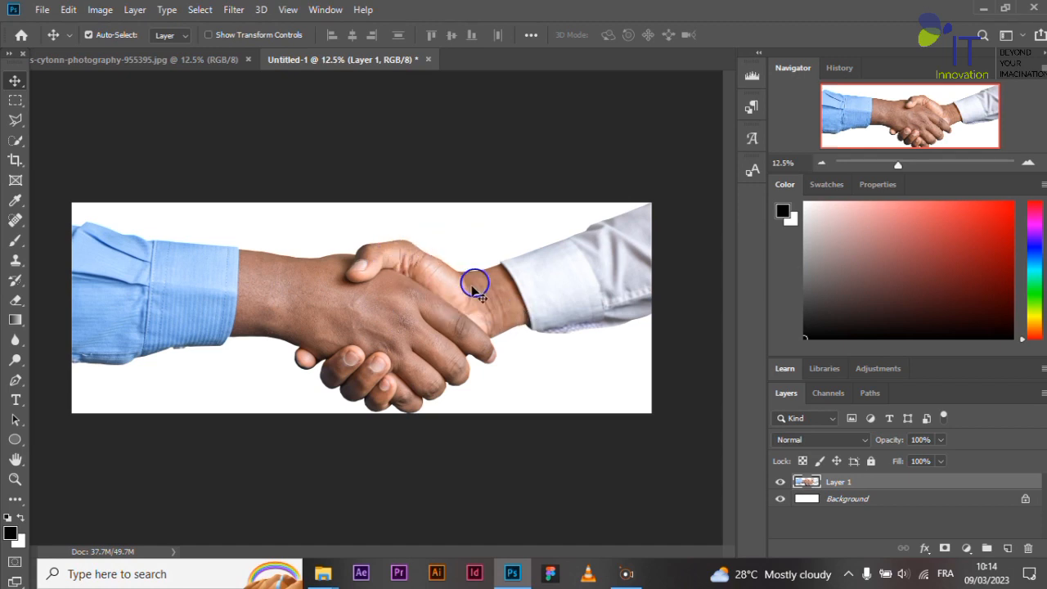
Unlock the new document's white background layer and delete it
{"action": "left_click", "coordinate": [1024, 499]}
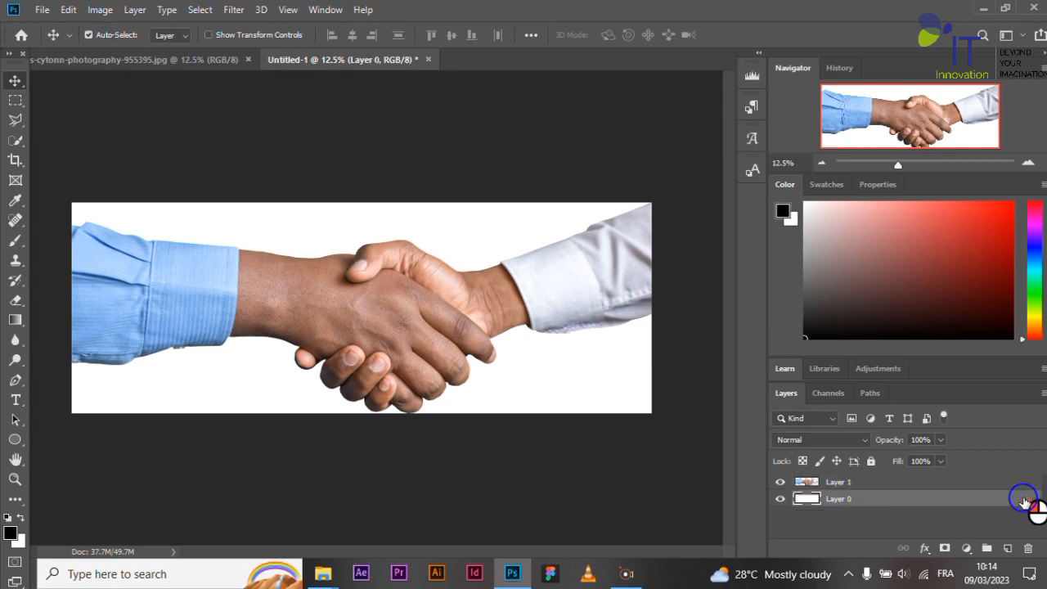
{"action": "right_click", "coordinate": [834, 502]}
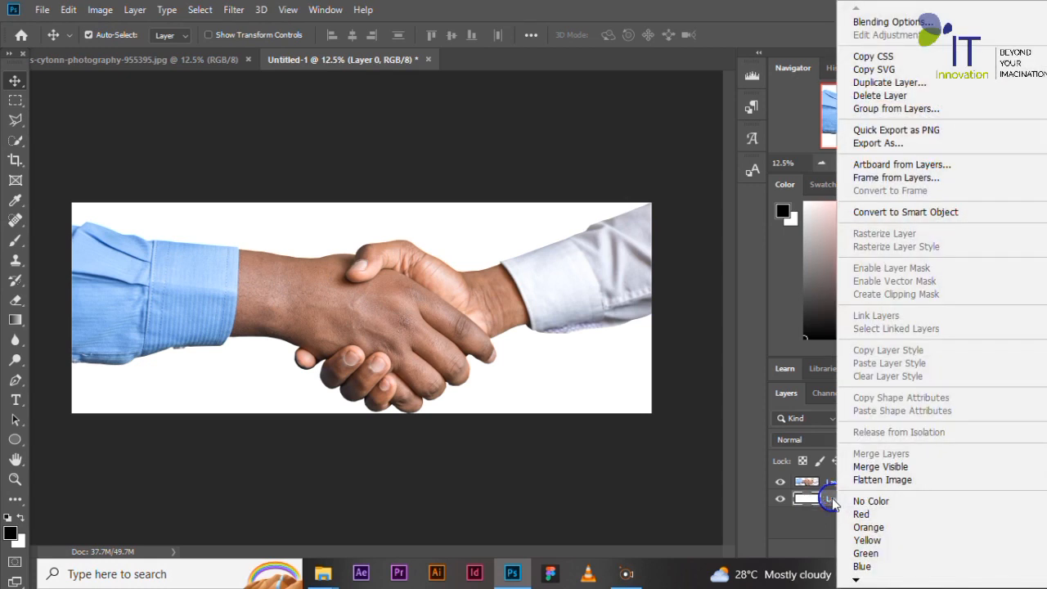
{"action": "left_click", "coordinate": [879, 95]}
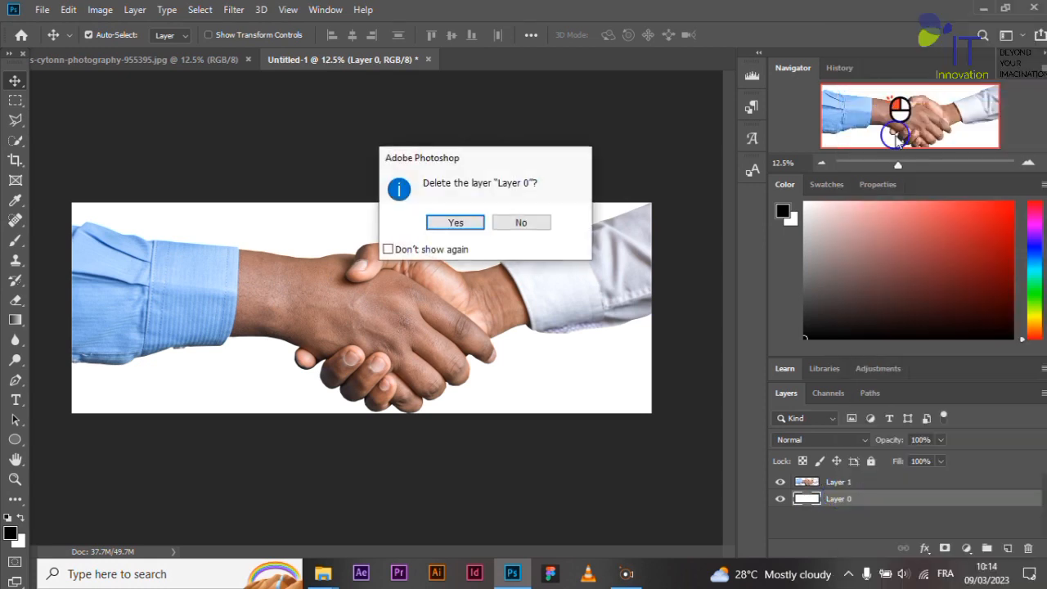
{"action": "left_click", "coordinate": [461, 223]}
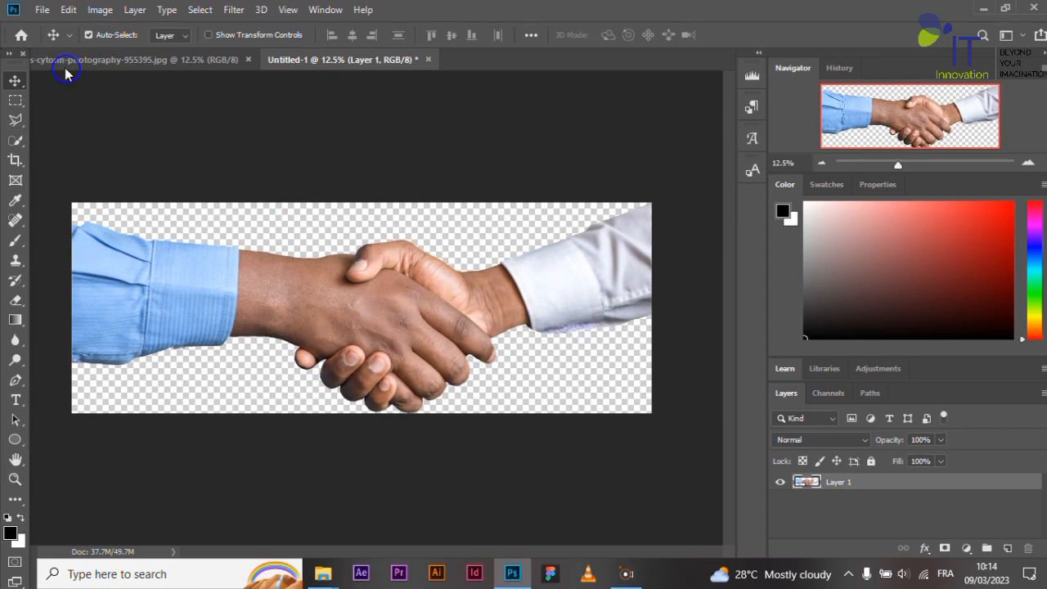
Quick-export the transparent cutout as a PNG named Untitled-1 into the Ps folder
{"action": "left_click", "coordinate": [46, 11]}
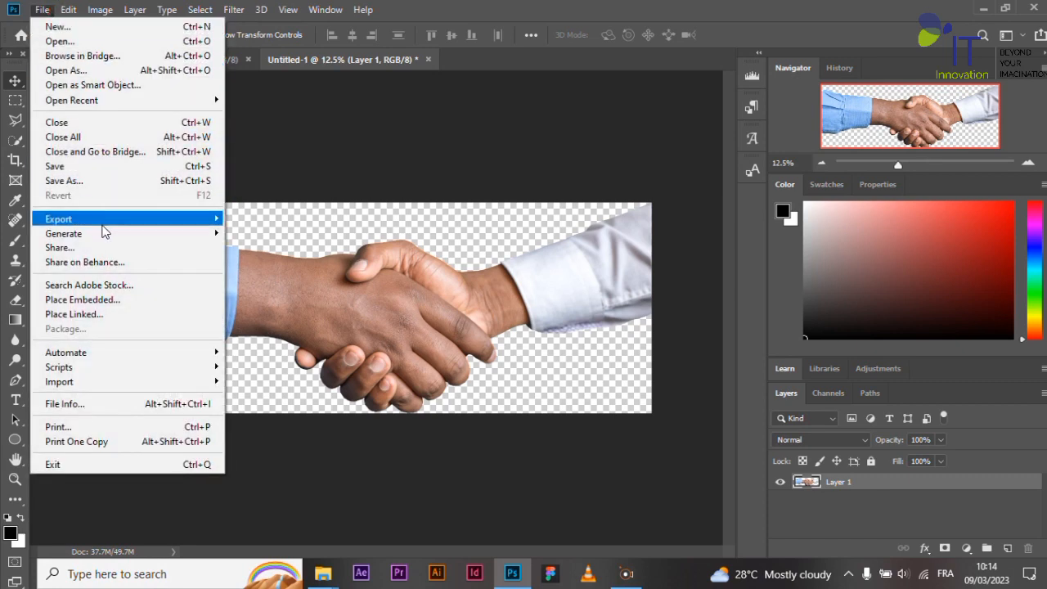
{"action": "mouse_move", "coordinate": [104, 221]}
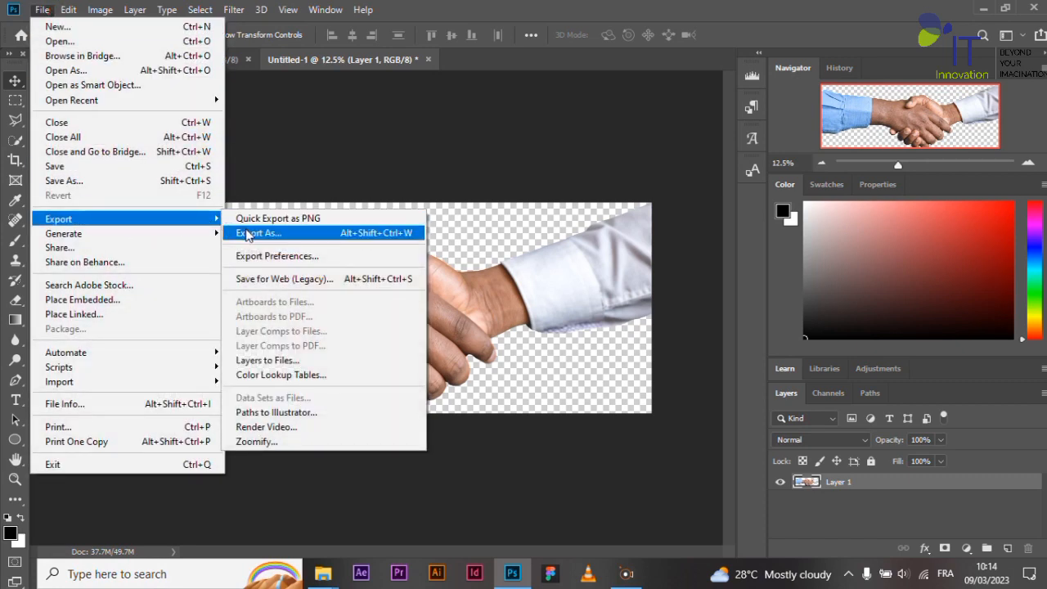
{"action": "left_click", "coordinate": [280, 222]}
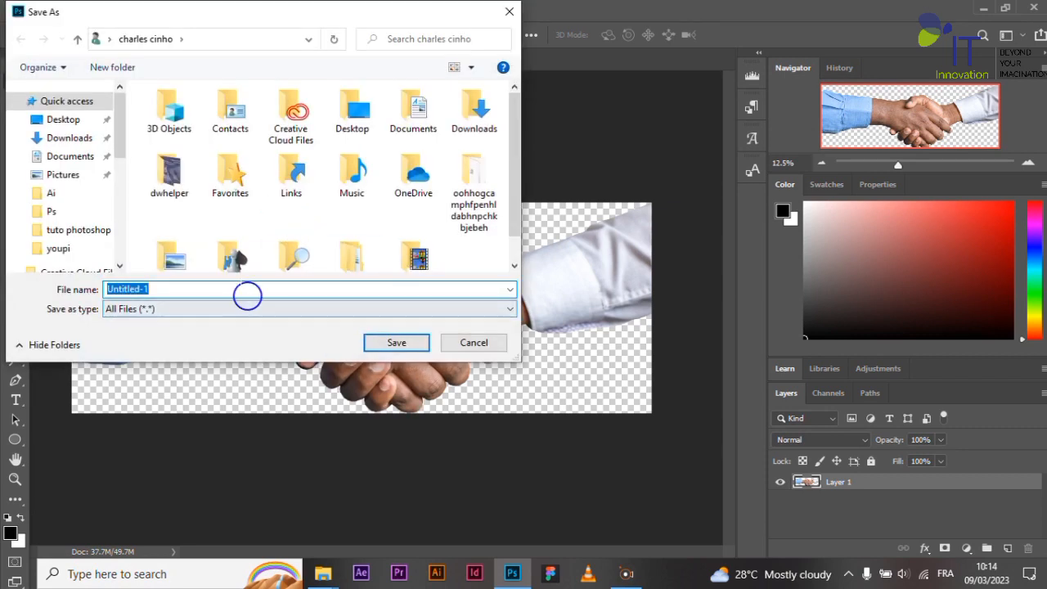
{"action": "left_click", "coordinate": [82, 216]}
{"action": "left_click", "coordinate": [210, 289]}
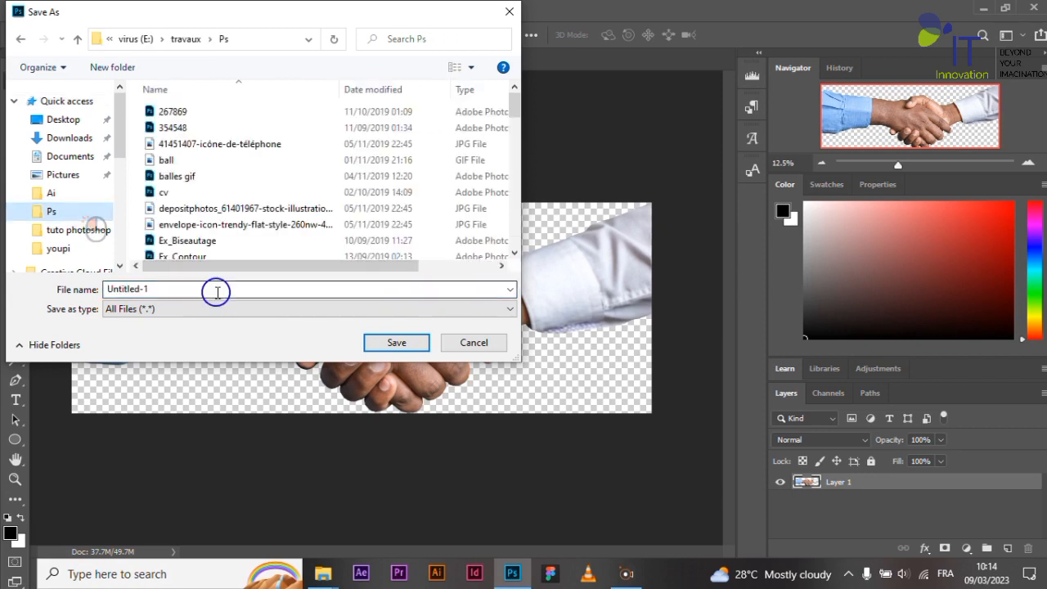
{"action": "left_click", "coordinate": [400, 343]}
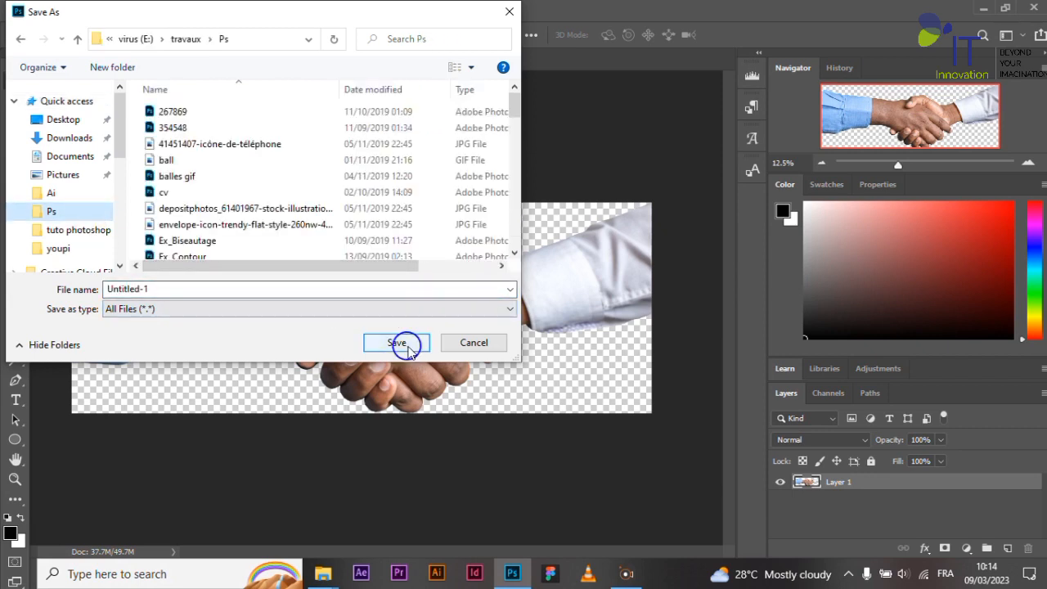
{"action": "left_click", "coordinate": [562, 286]}
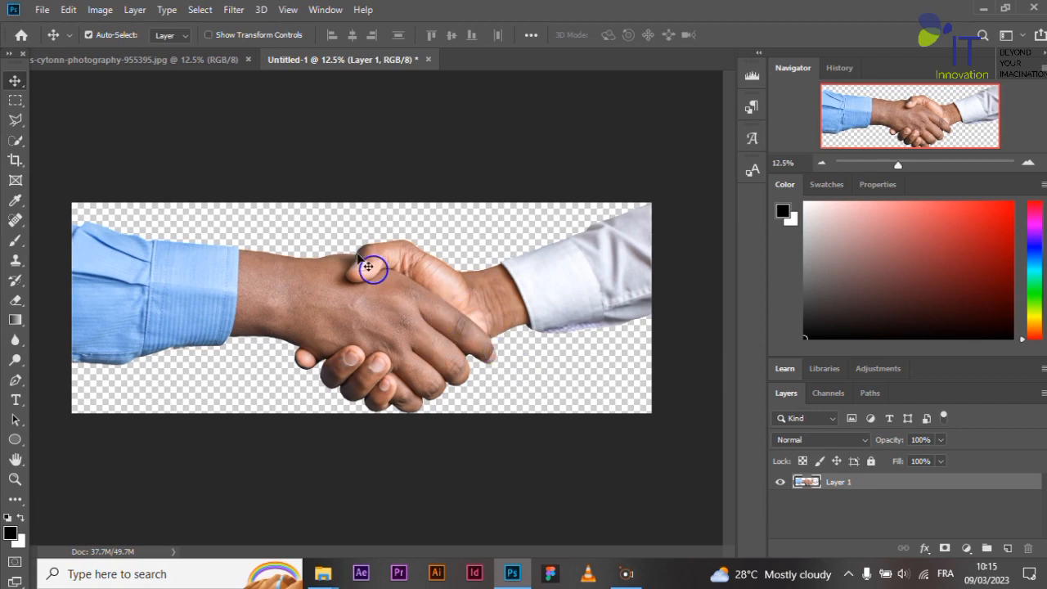
Return to the original handshake photo and deselect the outlined hands
{"action": "left_click", "coordinate": [178, 62]}
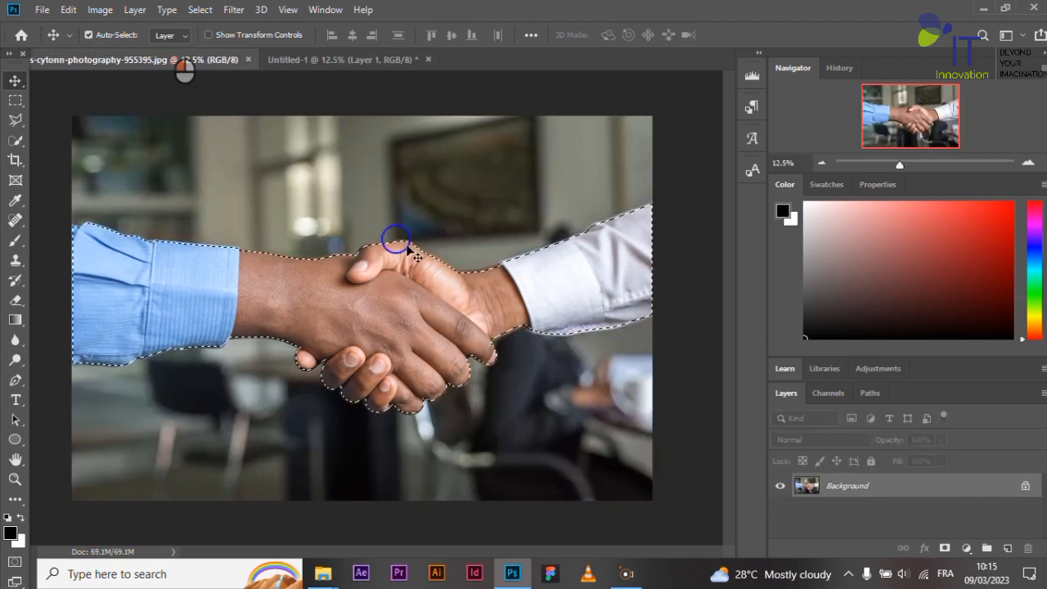
{"action": "left_click", "coordinate": [351, 314]}
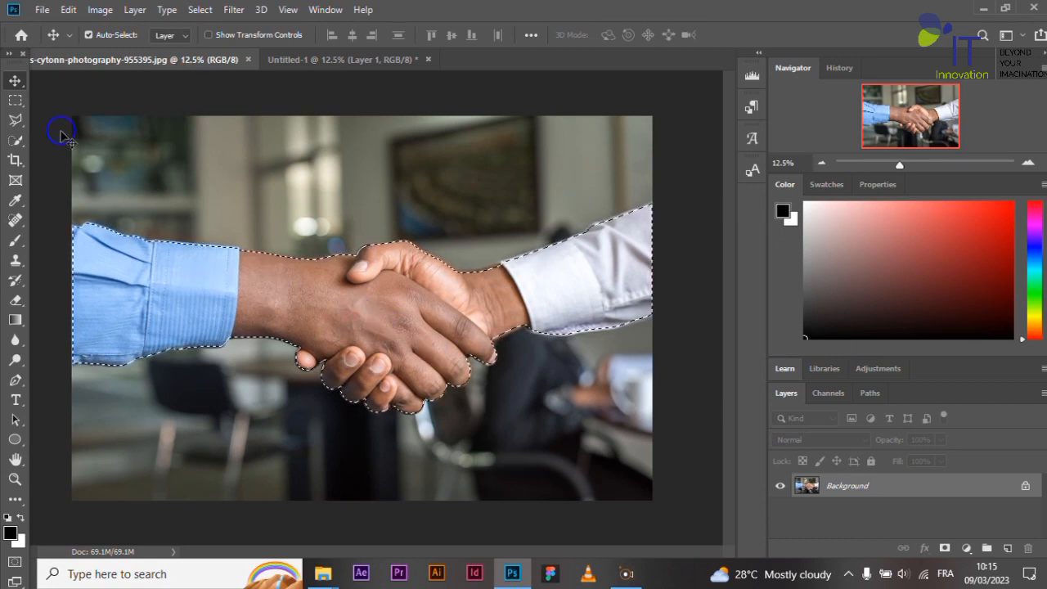
{"action": "left_click", "coordinate": [14, 98]}
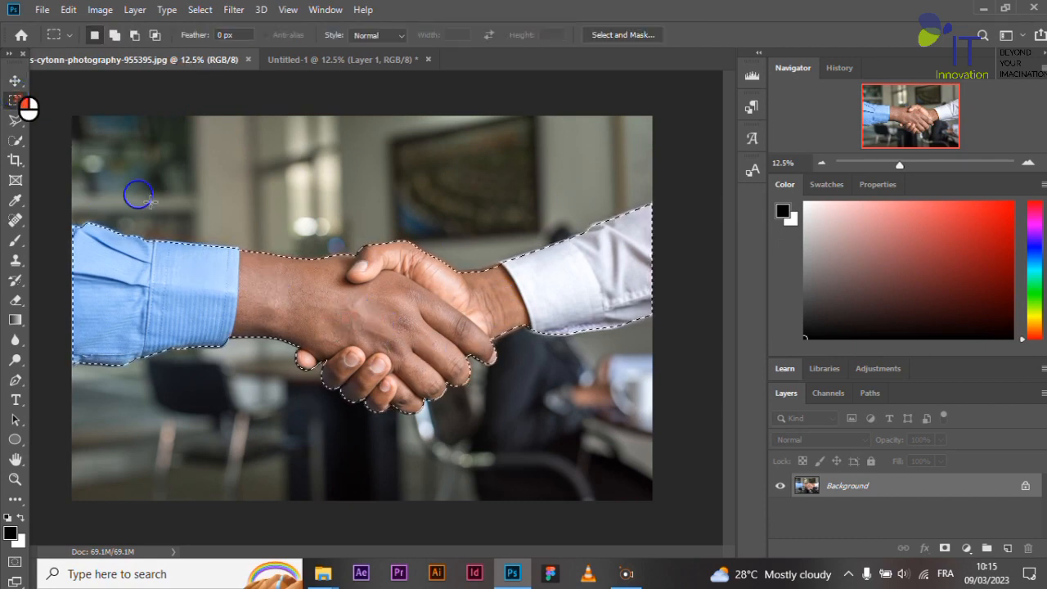
{"action": "right_click", "coordinate": [329, 326]}
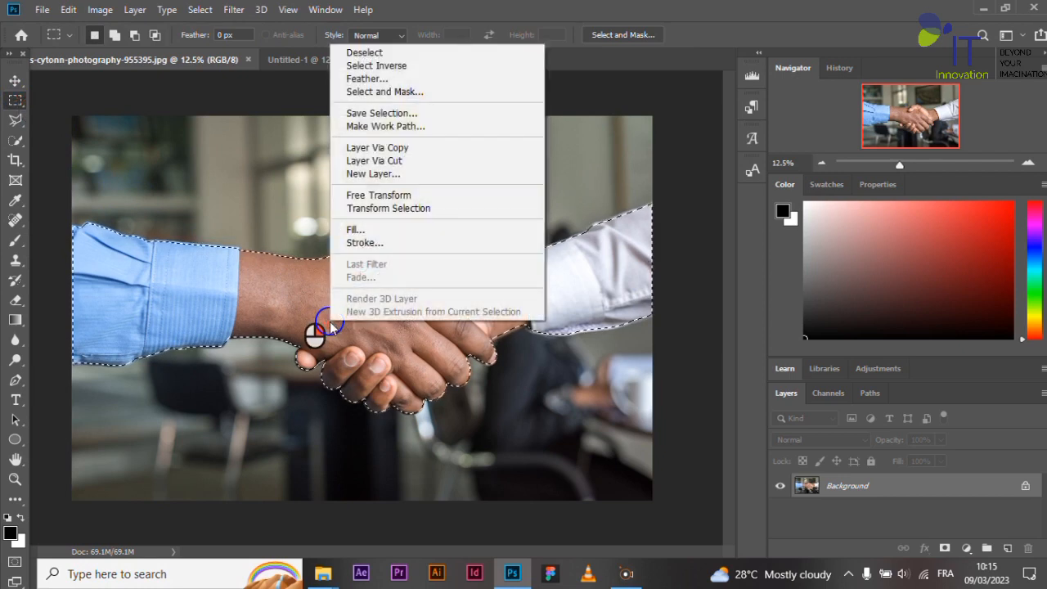
{"action": "left_click", "coordinate": [389, 54]}
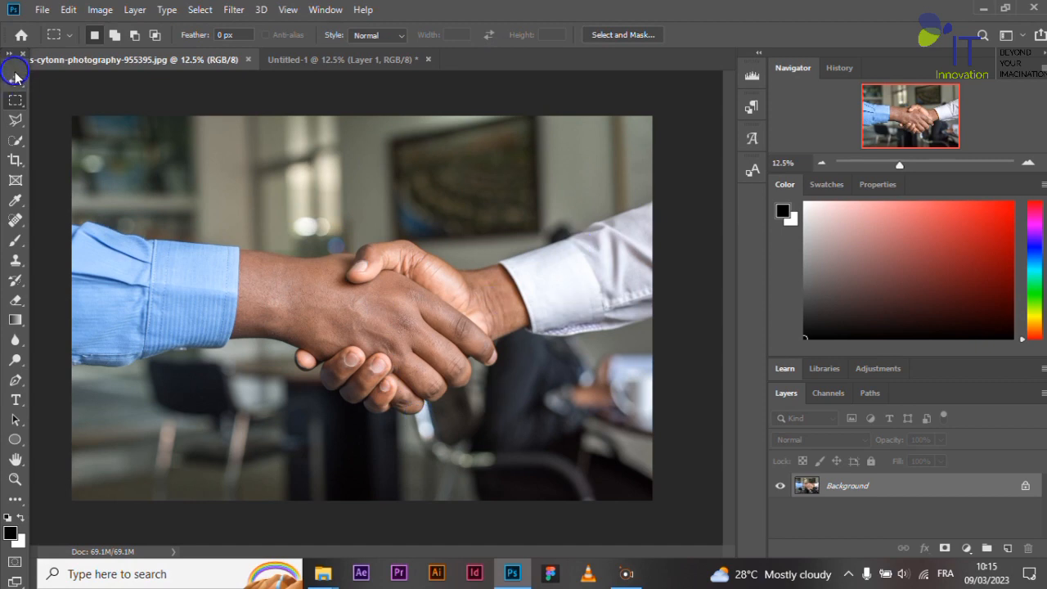
Place the exported Untitled-1 PNG from the Ps folder as an embedded layer in the handshake photo
{"action": "left_click", "coordinate": [15, 77]}
{"action": "left_click", "coordinate": [42, 9]}
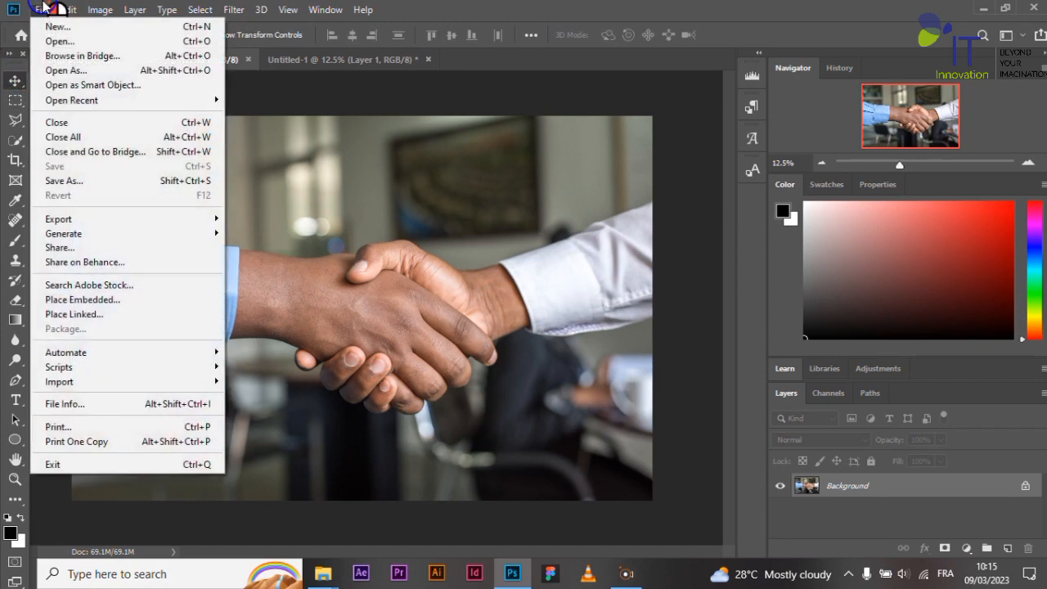
{"action": "left_click", "coordinate": [114, 301]}
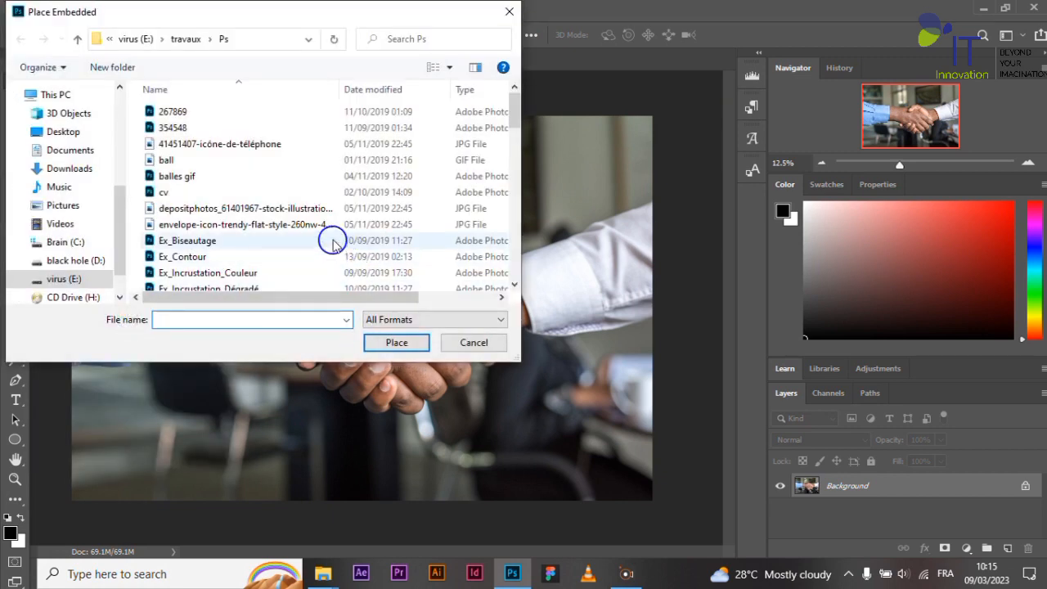
{"action": "left_click_drag", "start_coordinate": [517, 115], "coordinate": [518, 273]}
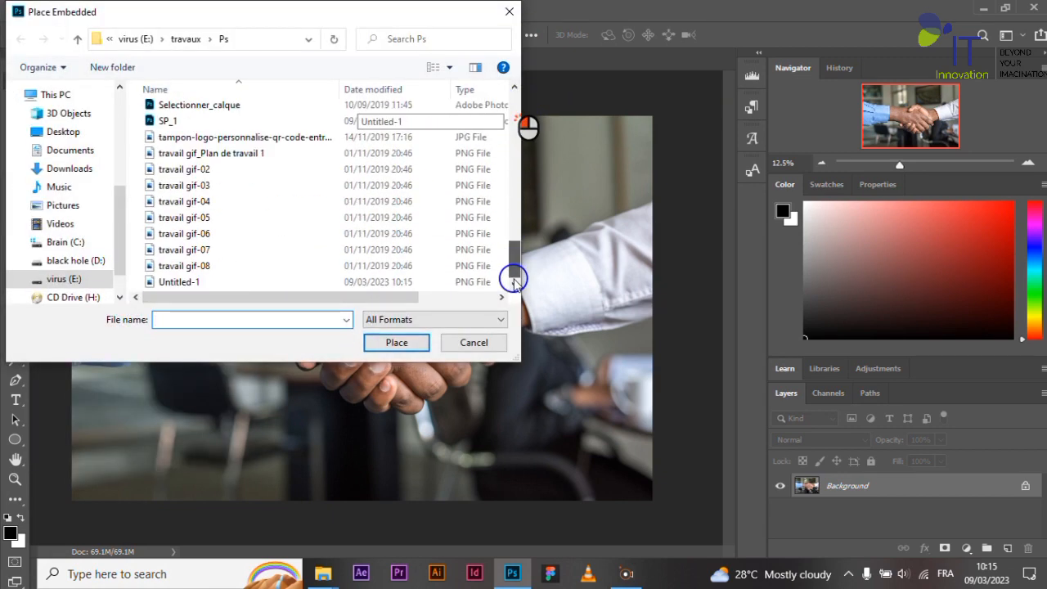
{"action": "left_click", "coordinate": [179, 282]}
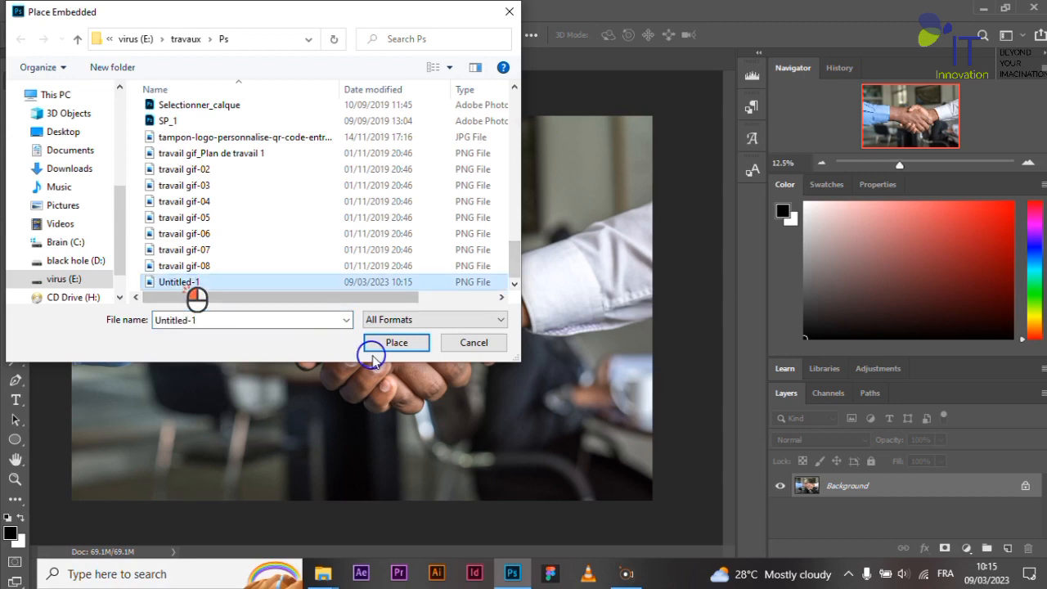
{"action": "left_click", "coordinate": [396, 341]}
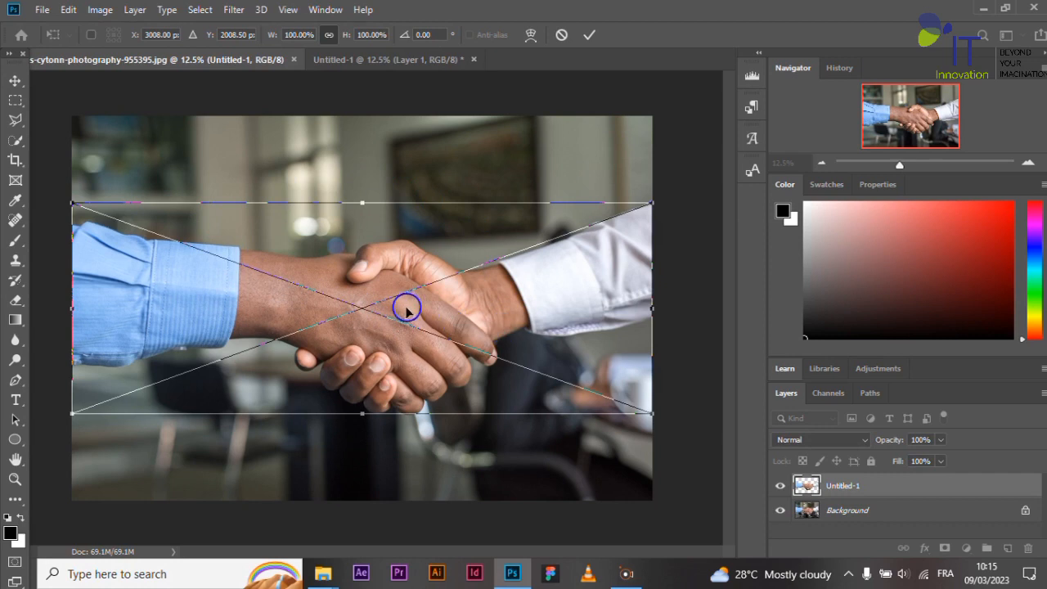
Try shifting the placed cutout down below the original hands by two different distances, undoing each move
{"action": "left_click_drag", "start_coordinate": [387, 335], "coordinate": [391, 417]}
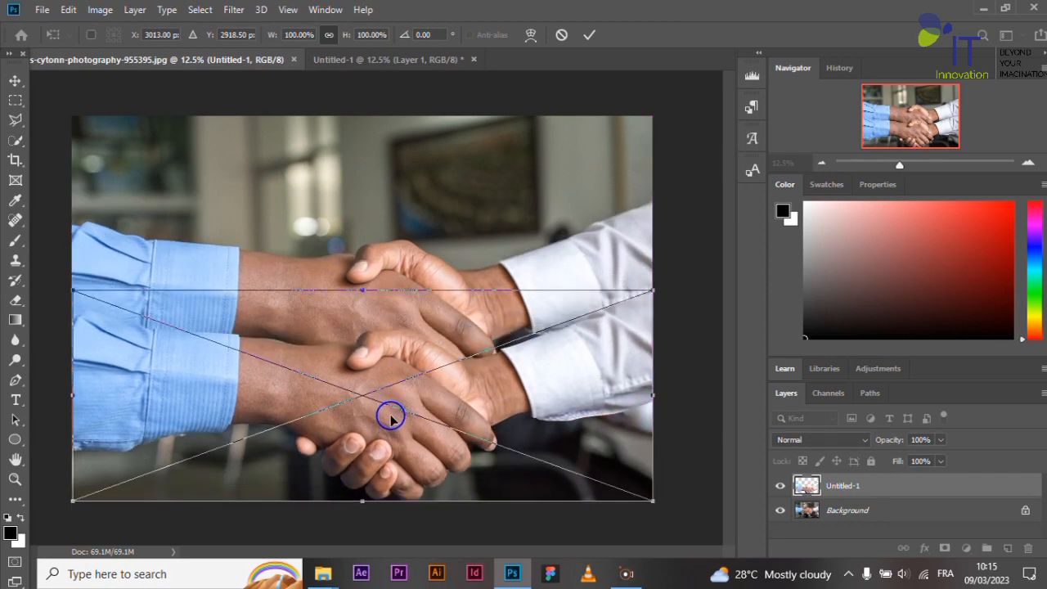
{"action": "key", "text": "ctrl+z"}
{"action": "left_click_drag", "start_coordinate": [358, 339], "coordinate": [362, 382]}
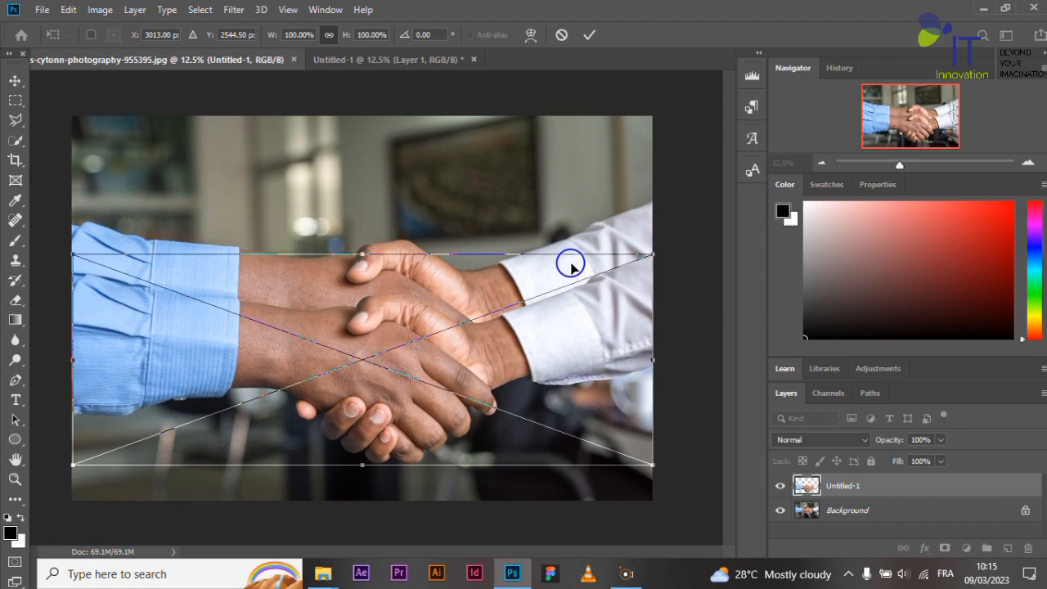
{"action": "key", "text": "ctrl+z"}
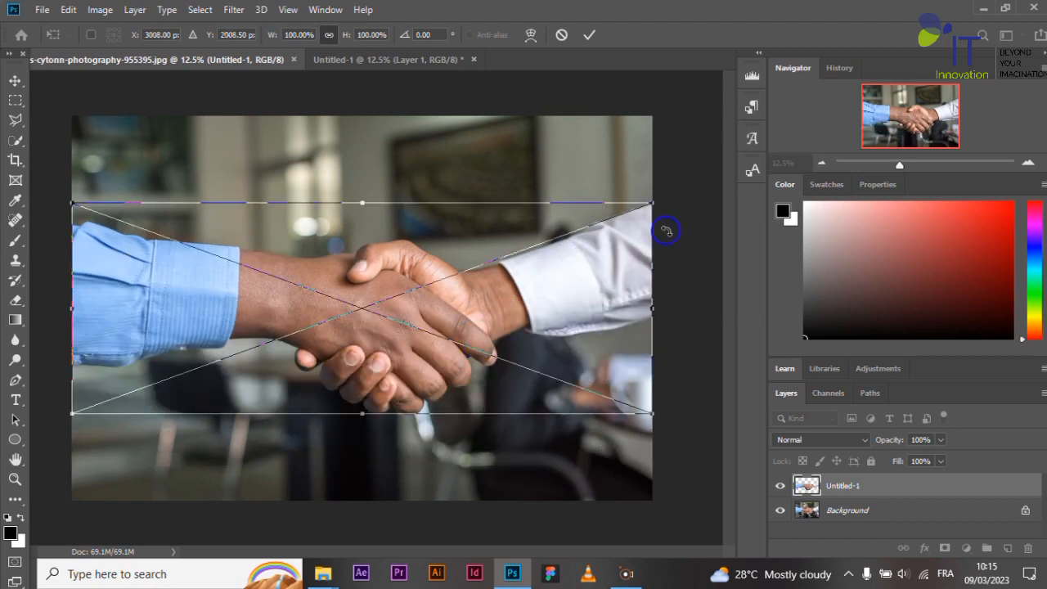
Commit the placed cutout and move it slightly down with the Move tool so it overlaps the original hands
{"action": "left_click", "coordinate": [14, 81]}
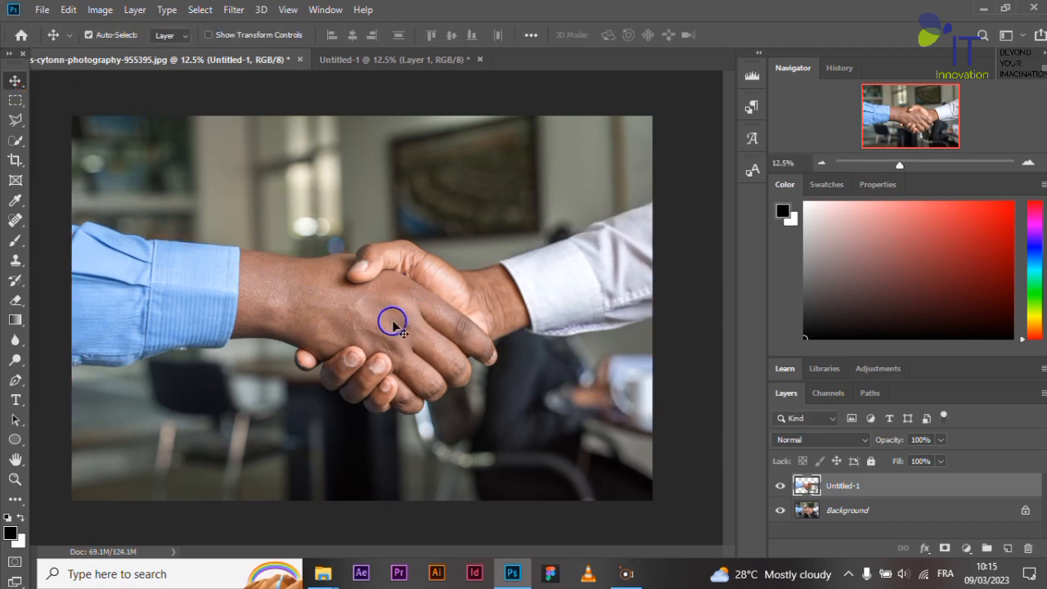
{"action": "left_click_drag", "start_coordinate": [402, 327], "coordinate": [391, 370]}
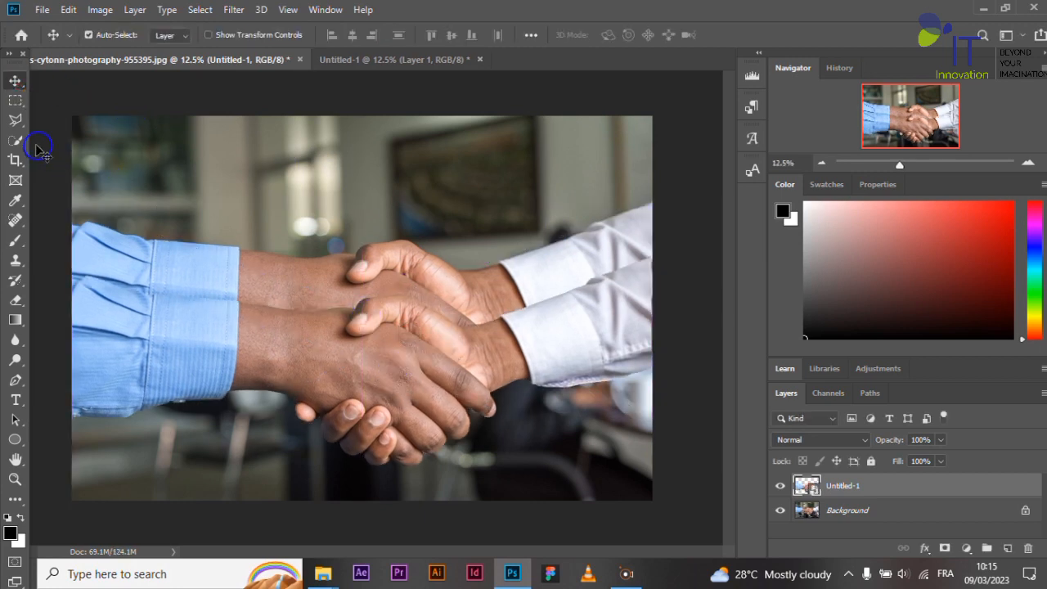
{"action": "left_click", "coordinate": [13, 120]}
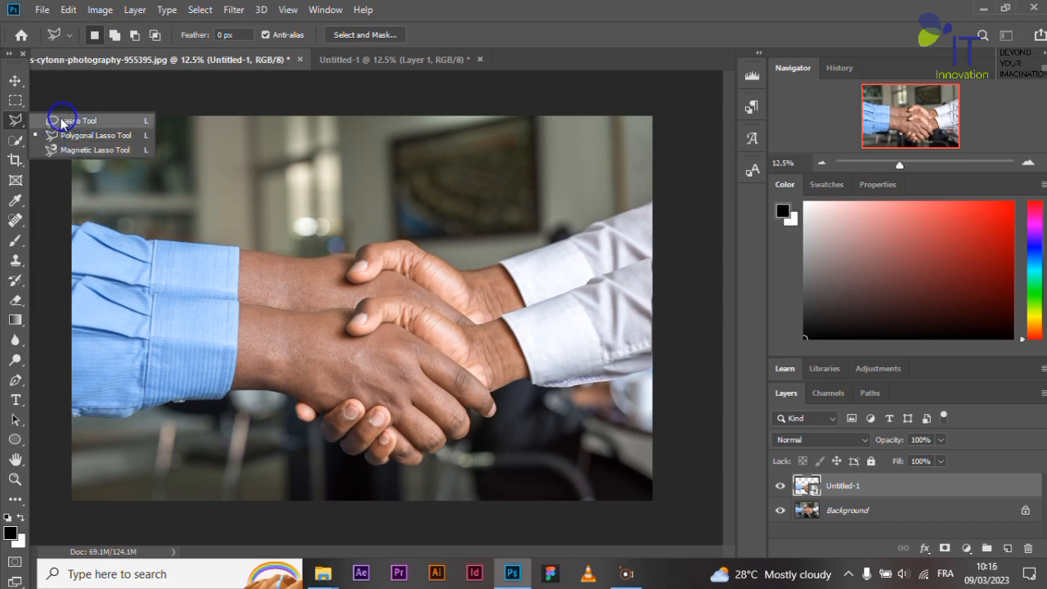
{"action": "left_click", "coordinate": [15, 81]}
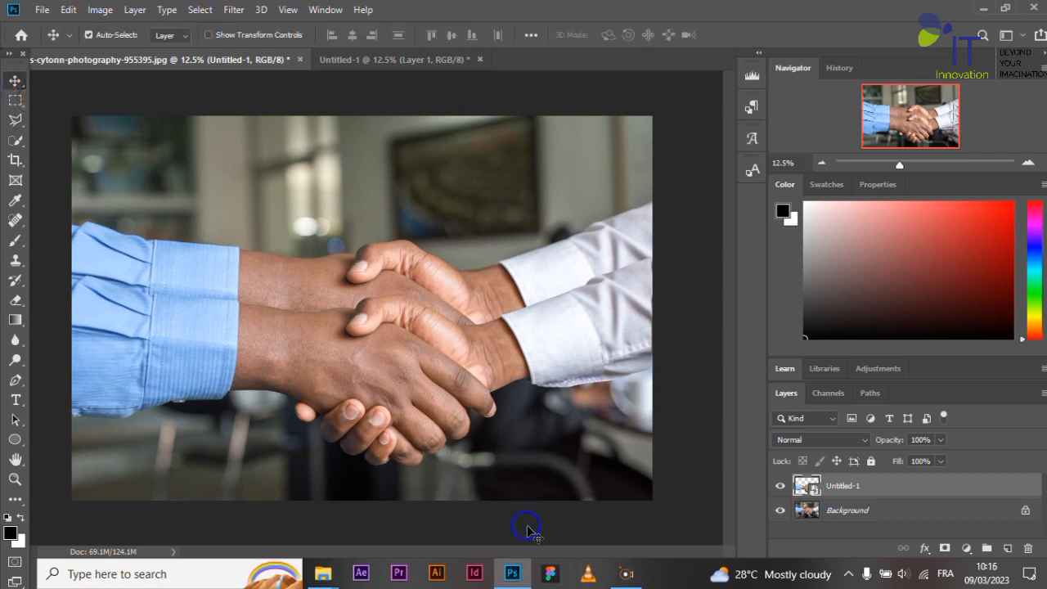